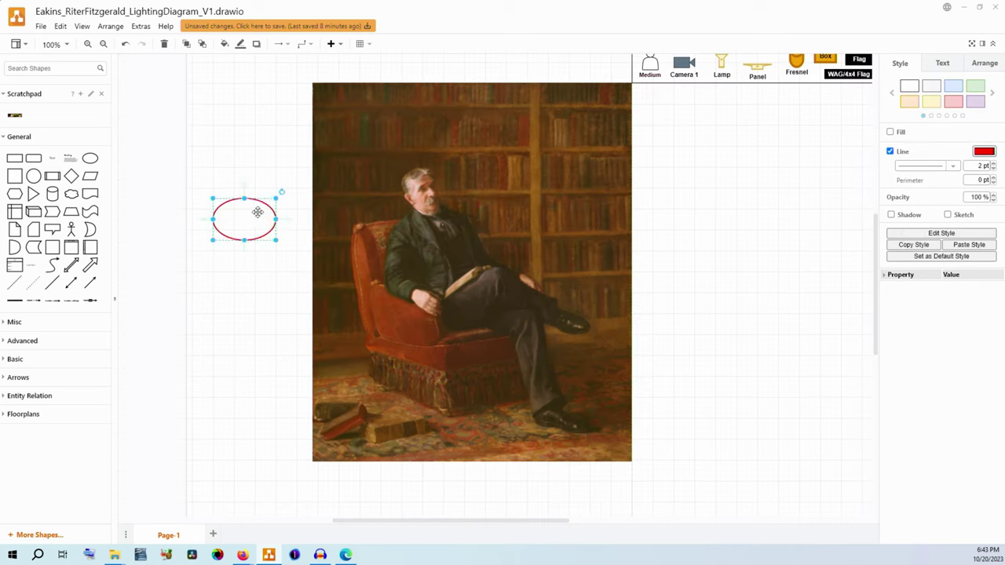
- Place the tall red ellipse over the seated man and the small one at his feet, then copy the small one
drag(258, 213, 405, 426)
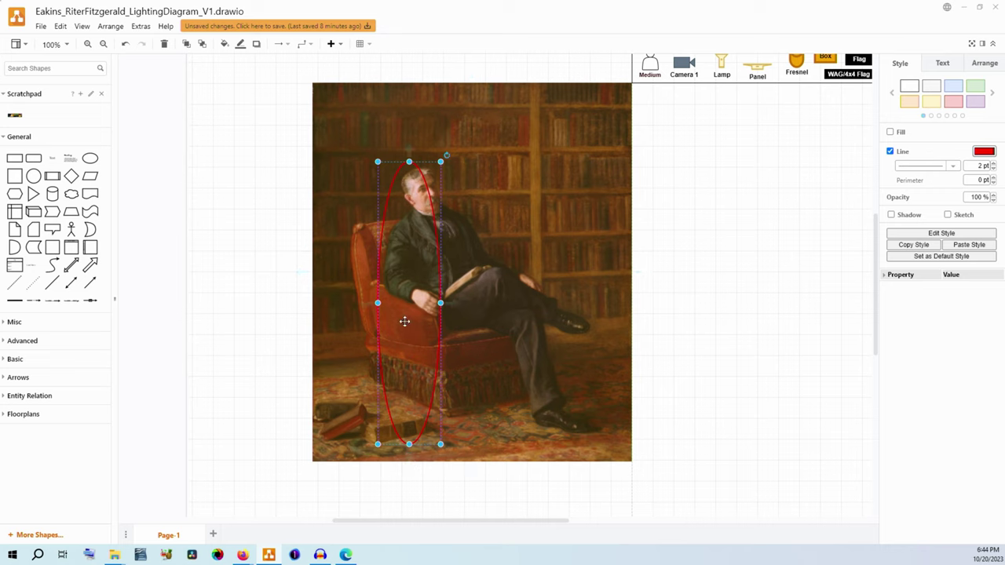
scroll(482, 85, right, 2)
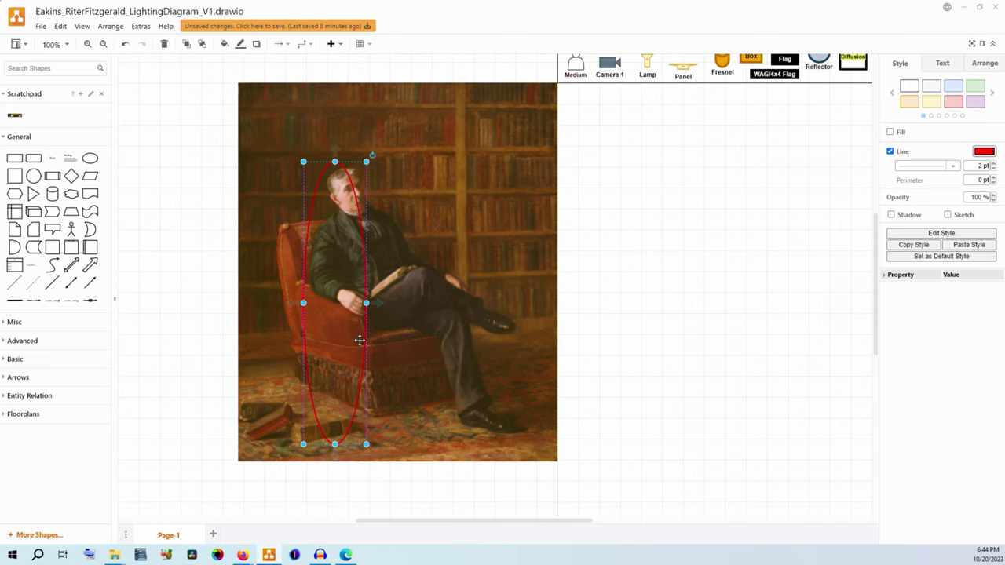
click(413, 358)
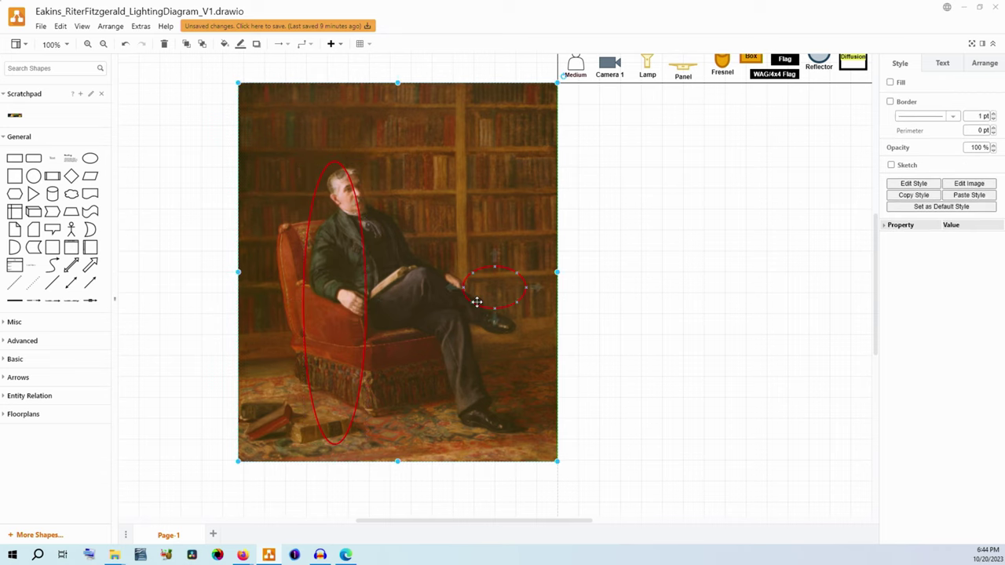
drag(476, 302, 568, 418)
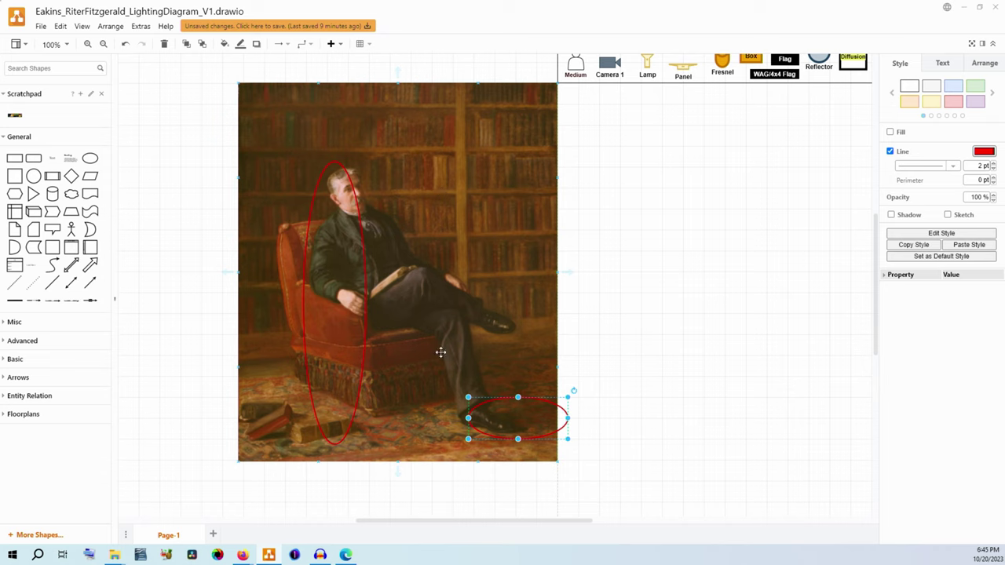
key(ctrl+c)
key(ctrl+v)
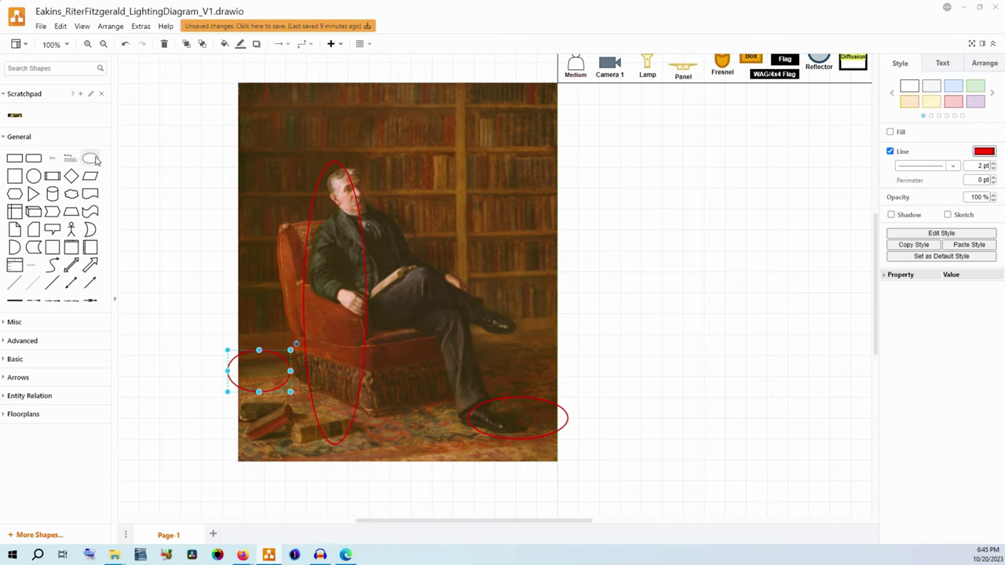
- Drop a new ellipse onto the painting and stretch it over the bookshelves behind the man
drag(94, 160, 416, 219)
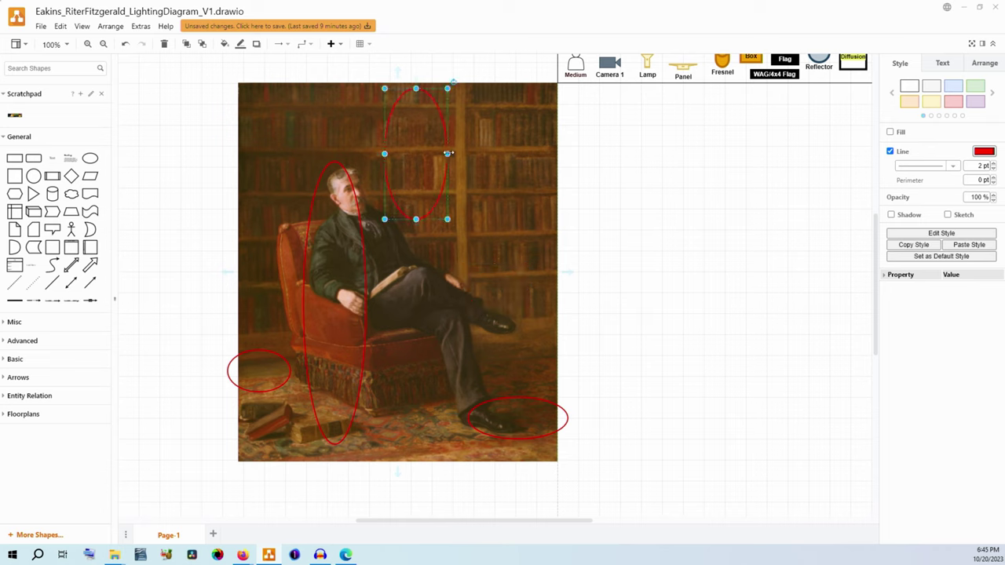
drag(447, 153, 531, 154)
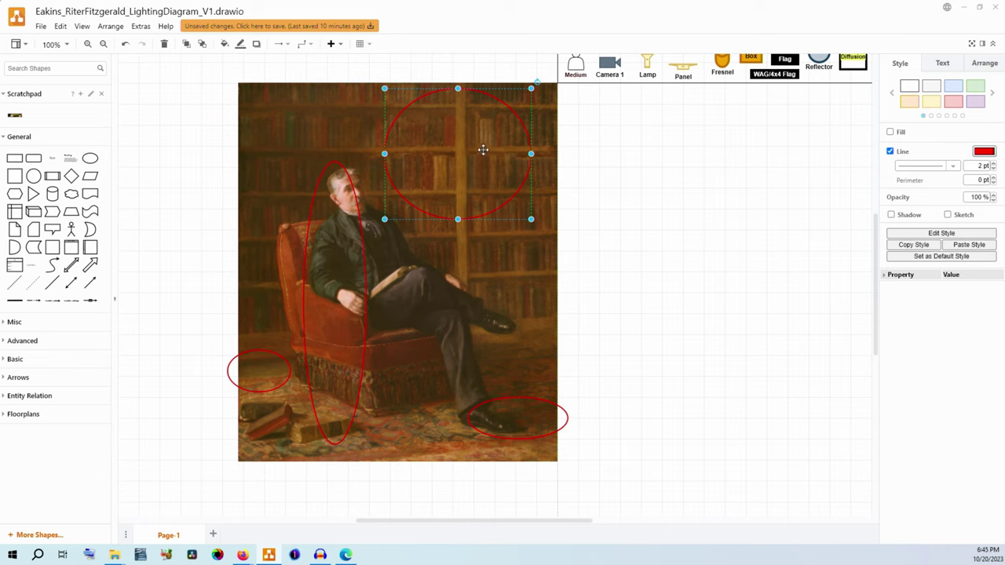
- Flatten the bookshelf oval into a thin band and insert a triangle, rotated upright and enlarged
drag(459, 88, 458, 198)
click(32, 194)
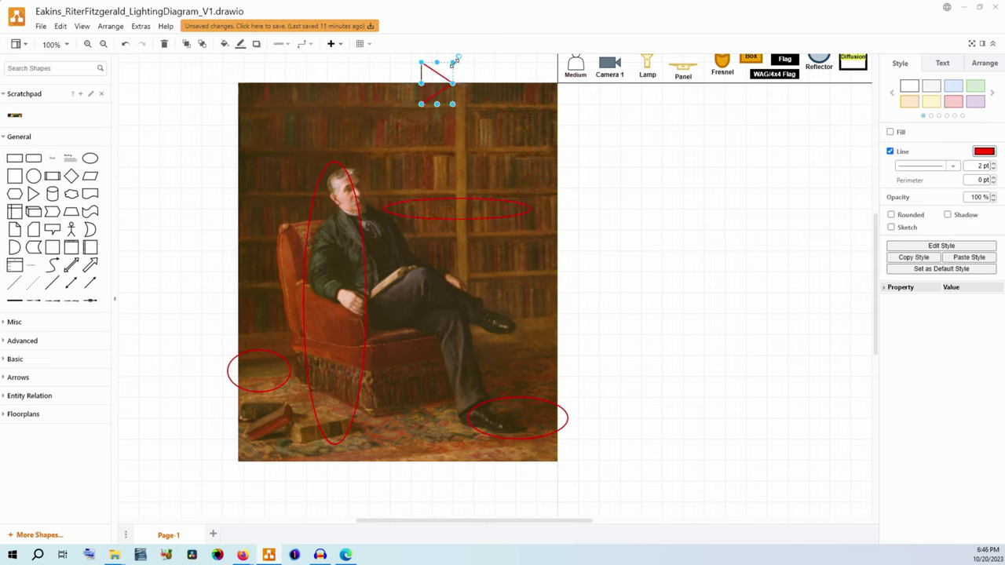
mouse_move(458, 55)
mouse_down()
mouse_move(463, 81)
mouse_move(458, 70)
mouse_up()
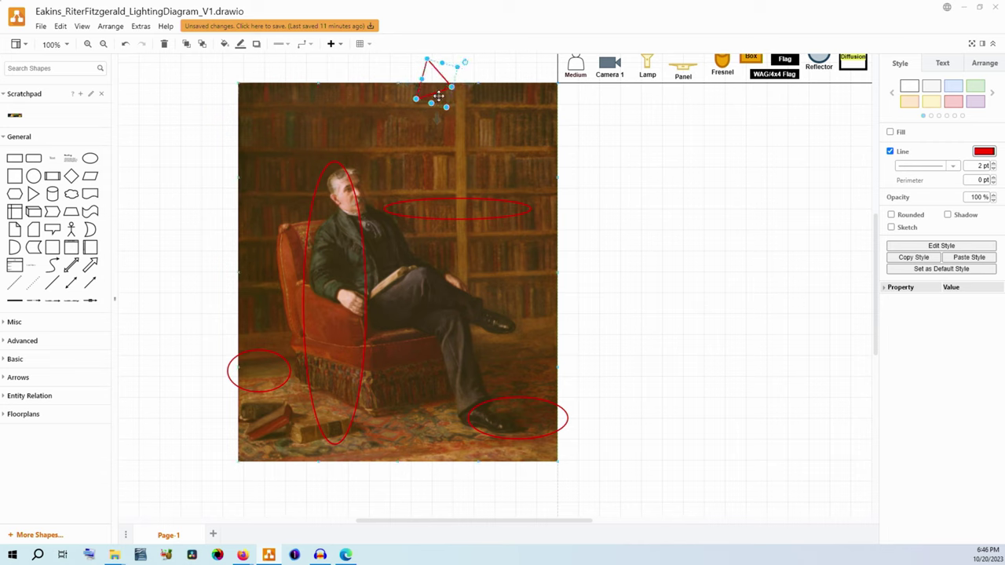
drag(421, 102, 327, 175)
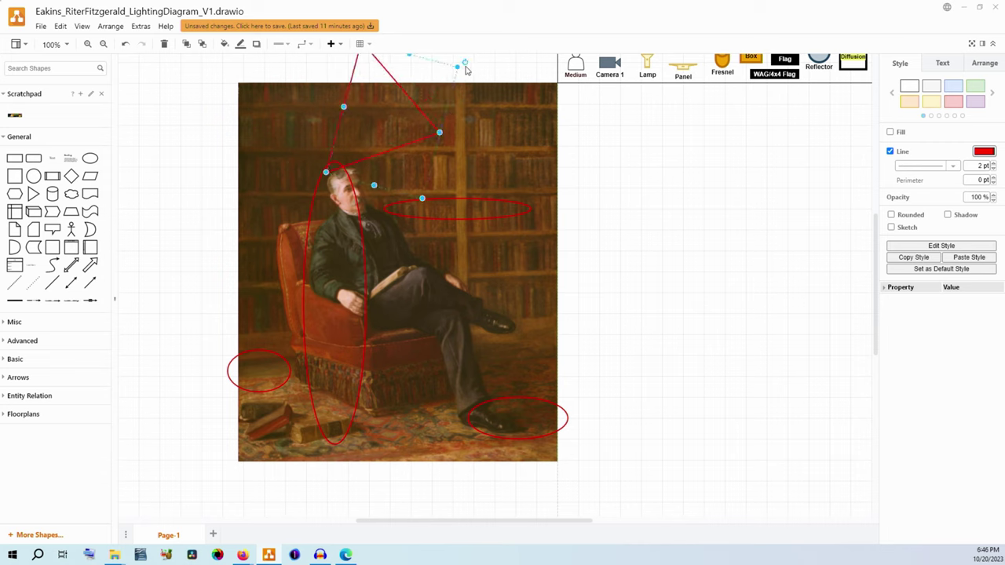
drag(464, 68, 331, 85)
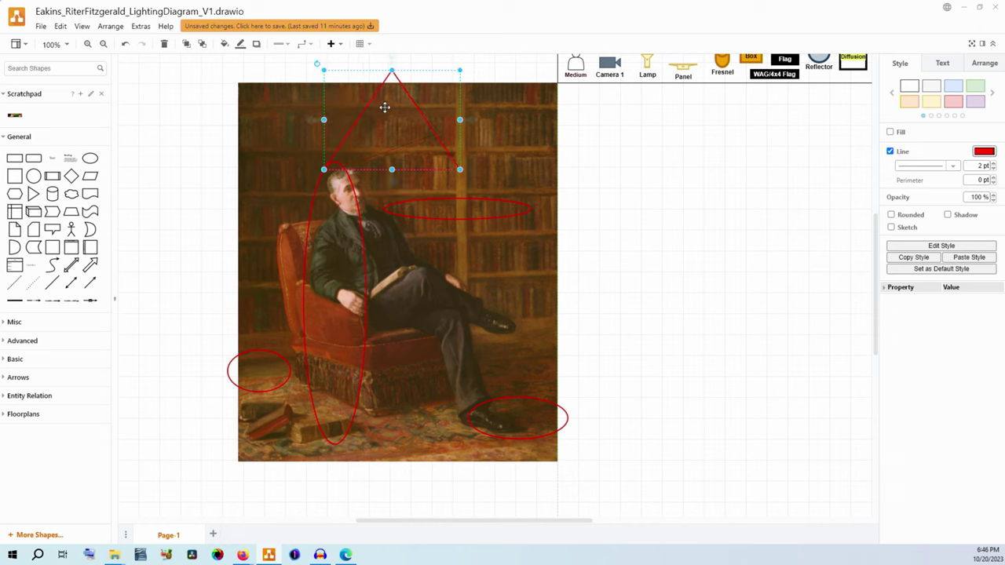
- Move the triangle over the top shelves and widen it so its point rises past the frame
drag(386, 105, 431, 112)
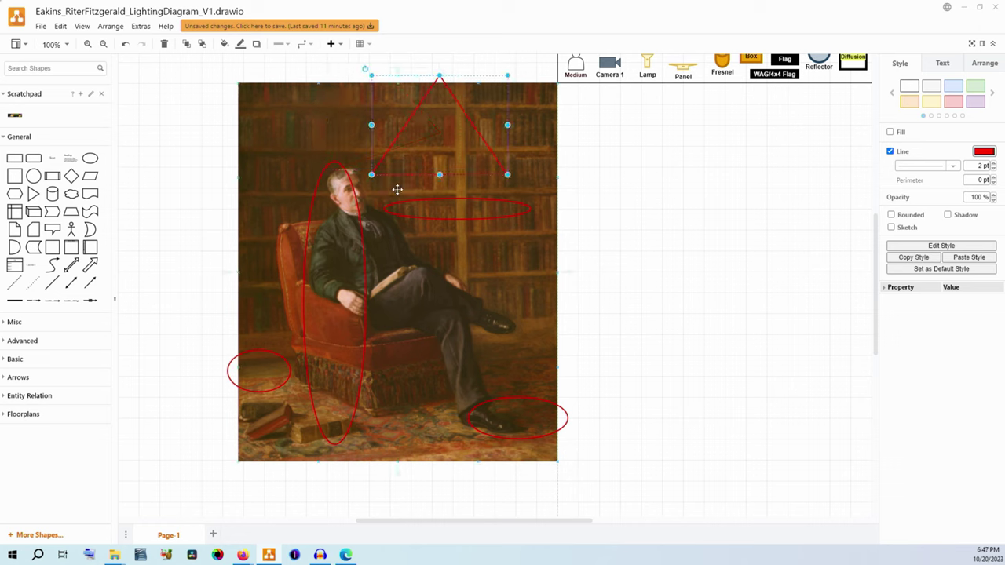
drag(374, 170, 365, 185)
click(614, 188)
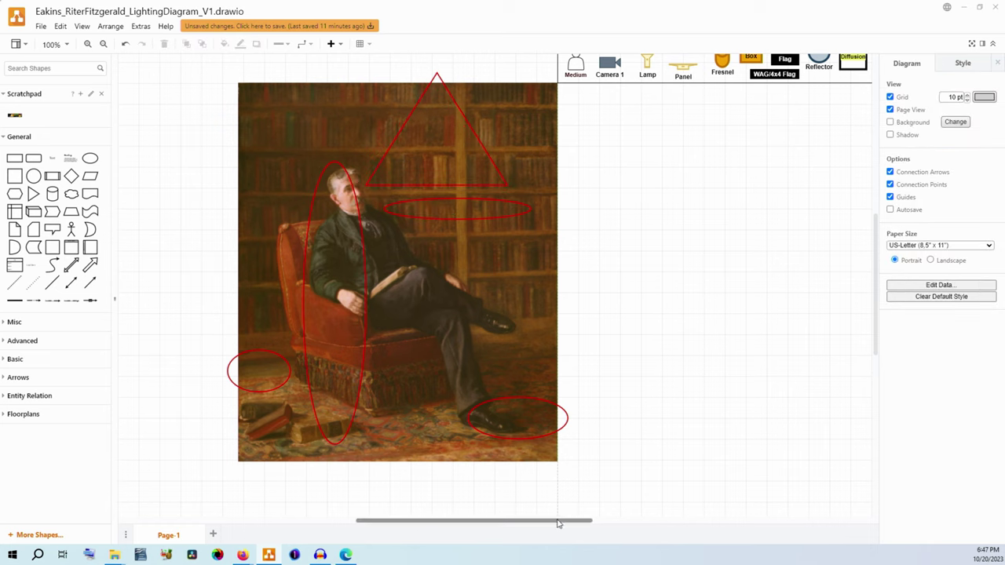
drag(559, 524, 578, 525)
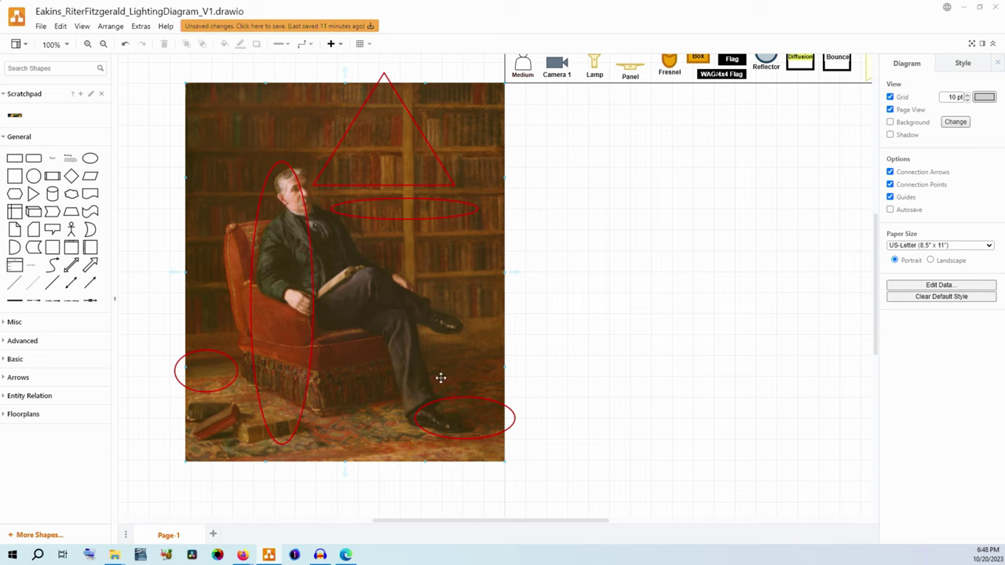
click(467, 514)
- Build a three-walled room from Floorplans wall shapes beside the painting
drag(488, 521, 492, 524)
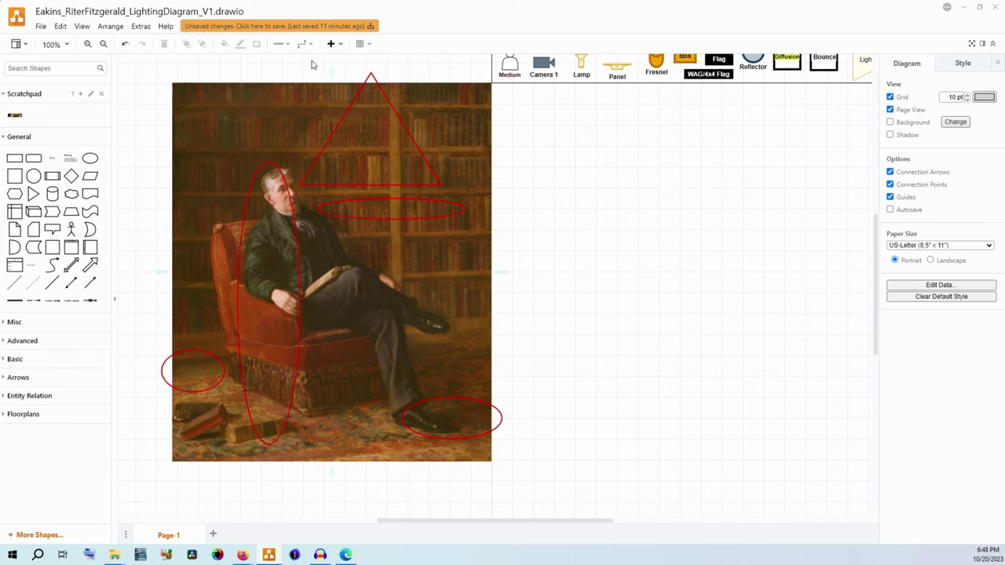
click(62, 44)
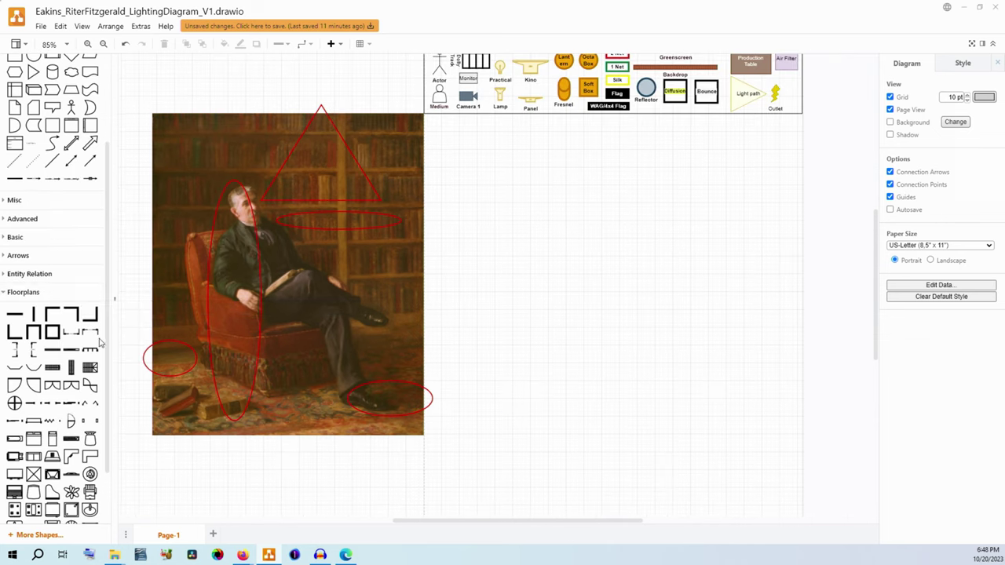
click(54, 314)
drag(520, 288, 667, 287)
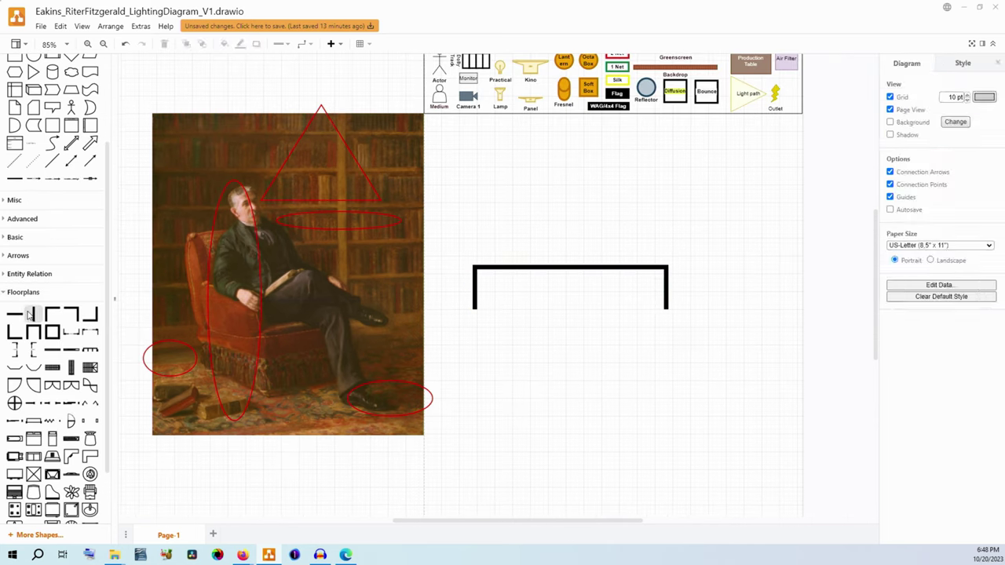
drag(29, 314, 474, 345)
drag(565, 248, 668, 363)
click(502, 391)
scroll(71, 353, down, 2)
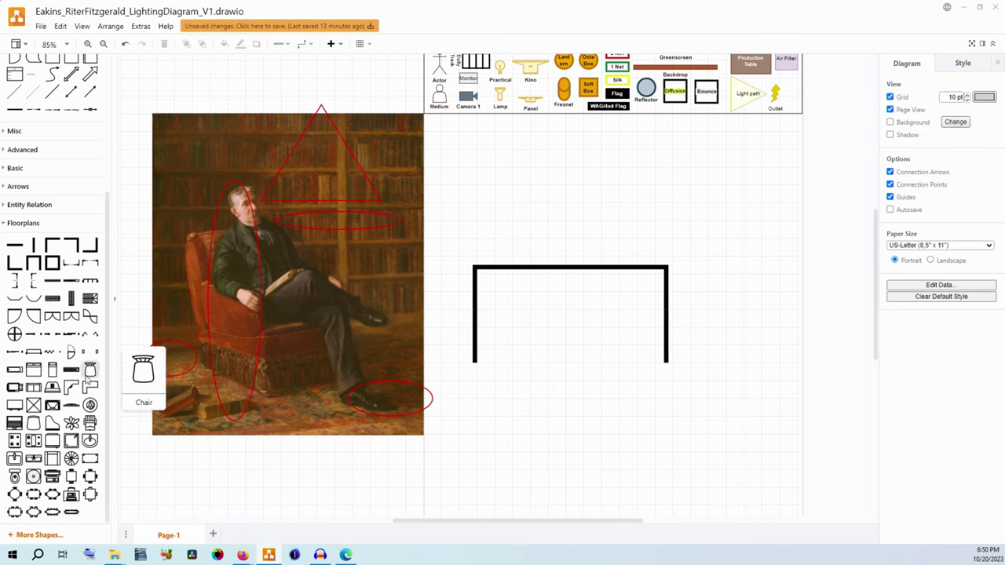
- Place a chair in the room with the Medium figure on it, and line the back wall with windows
drag(88, 370, 564, 318)
drag(580, 292, 552, 193)
drag(438, 94, 588, 320)
click(56, 273)
drag(503, 275, 567, 270)
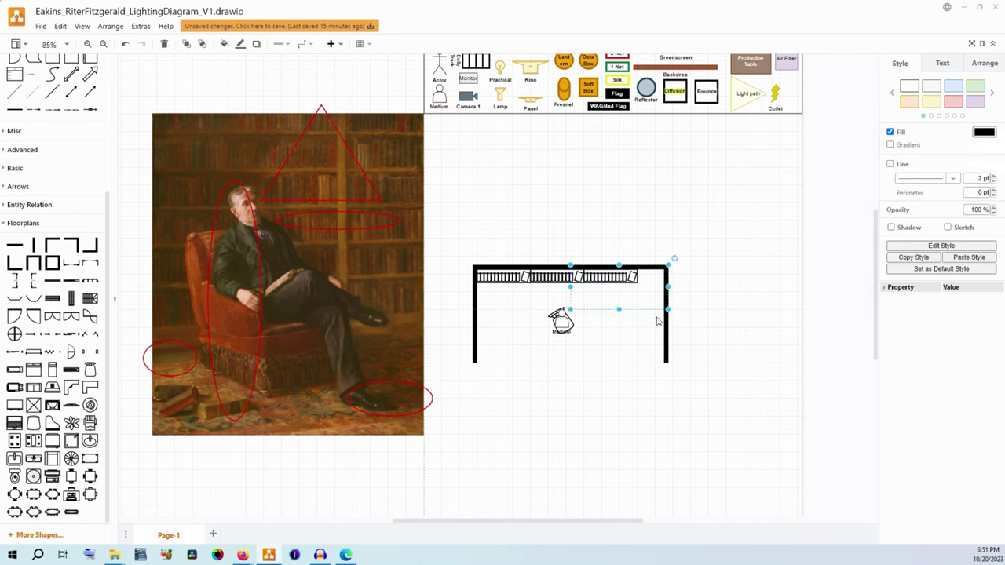
key(ctrl+z)
click(559, 321)
click(581, 327)
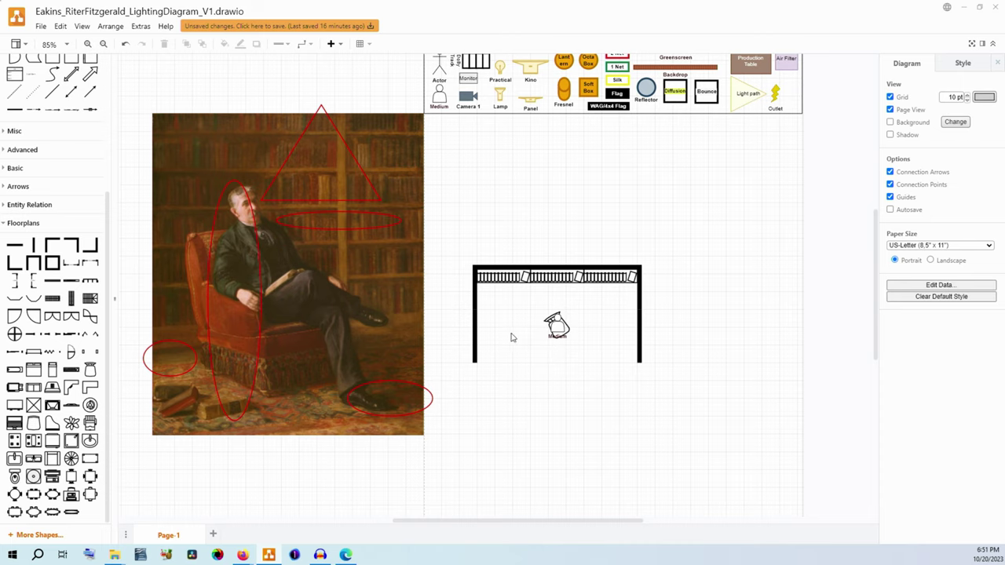
- Place the Diffusion box from the library inside the room and enlarge it
scroll(625, 156, up, 2)
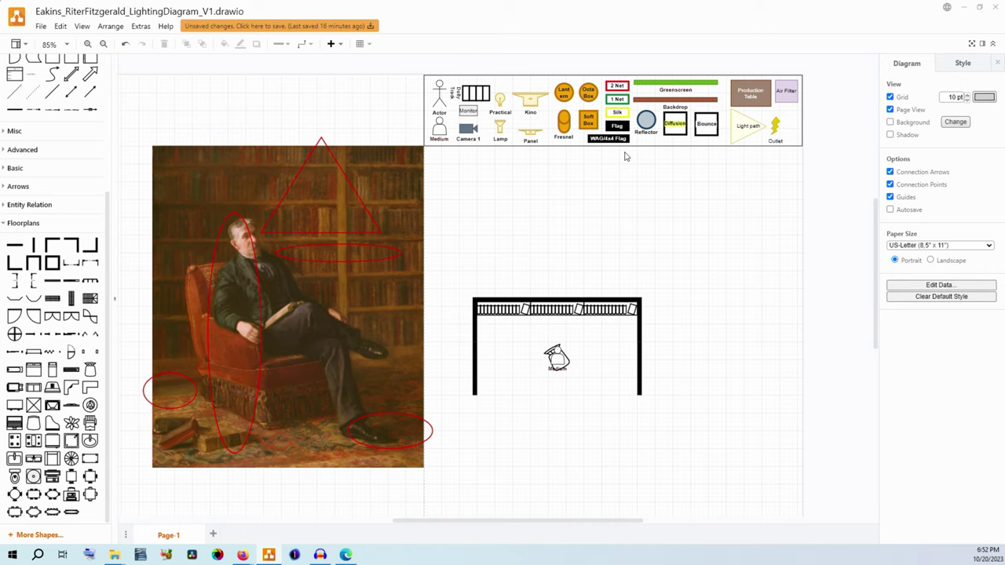
click(679, 126)
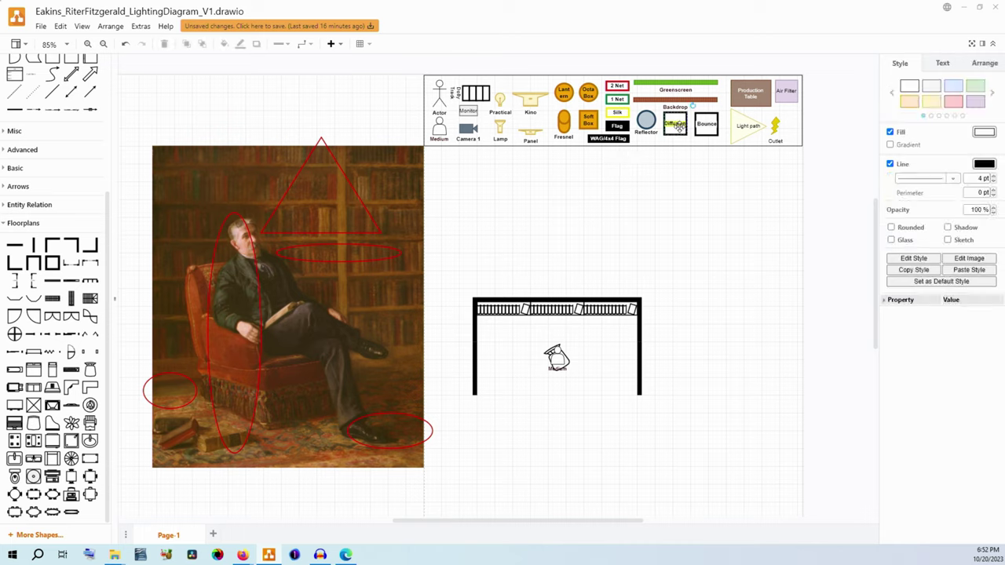
drag(679, 126, 508, 379)
click(583, 411)
- Set the small lamp against the left wall beside Diffusion and nudge the Diffusion box down
click(488, 361)
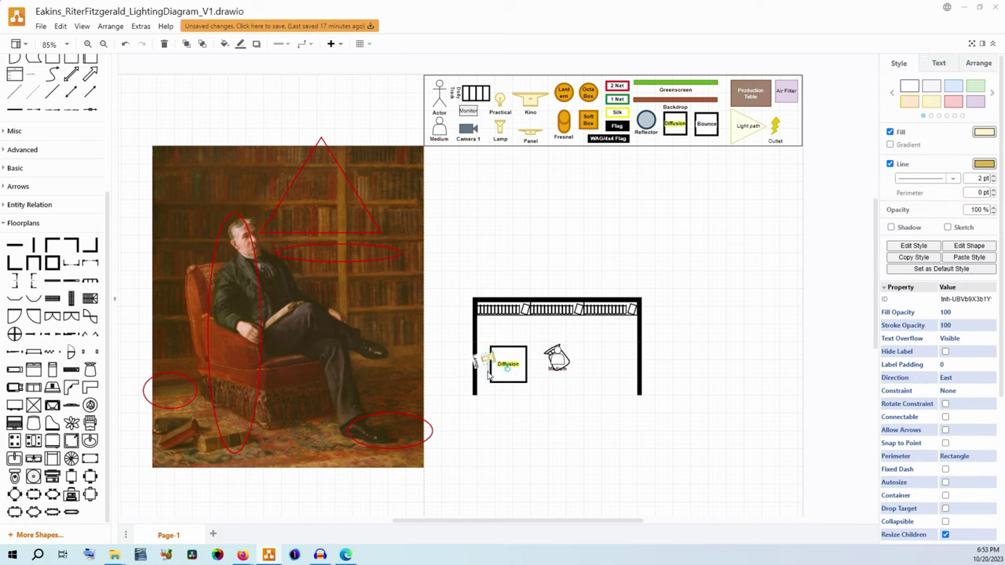
click(490, 377)
drag(488, 362, 485, 366)
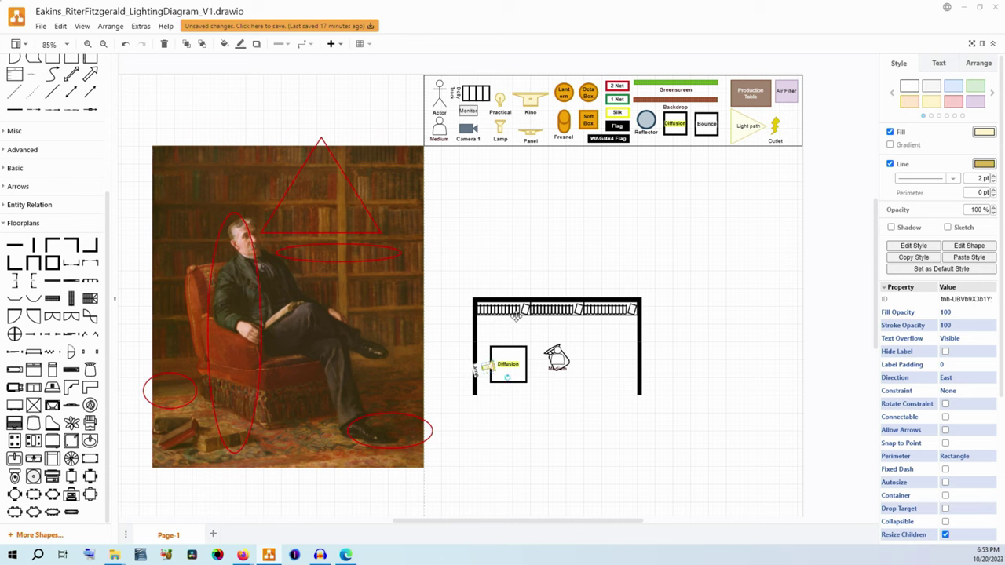
click(479, 271)
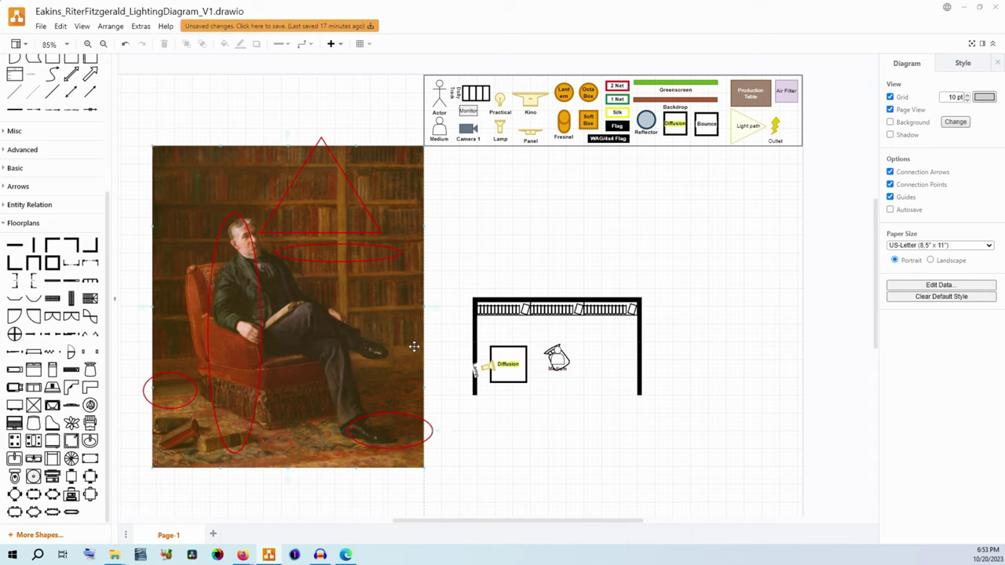
click(482, 369)
click(537, 256)
drag(503, 354, 503, 365)
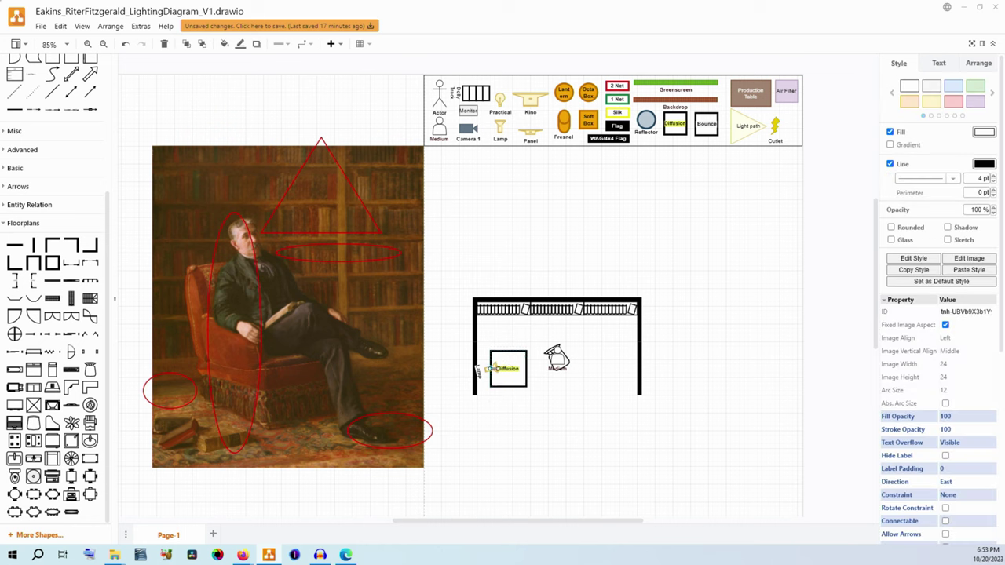
click(497, 276)
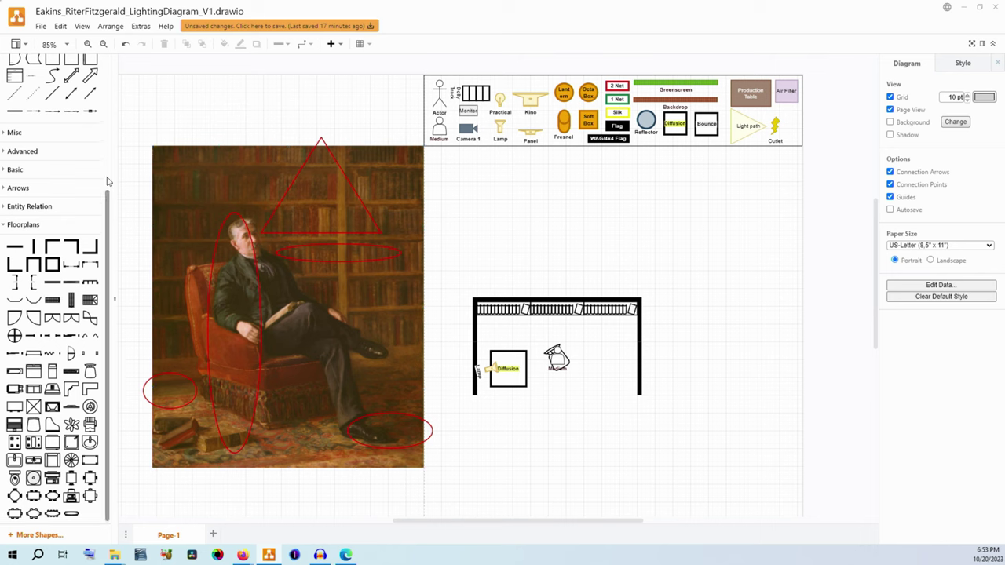
- Circle the painting's upper-left area in red and paste a WAG/4x4 Flag copy above Diffusion in the room
scroll(86, 179, up, 3)
drag(89, 158, 250, 217)
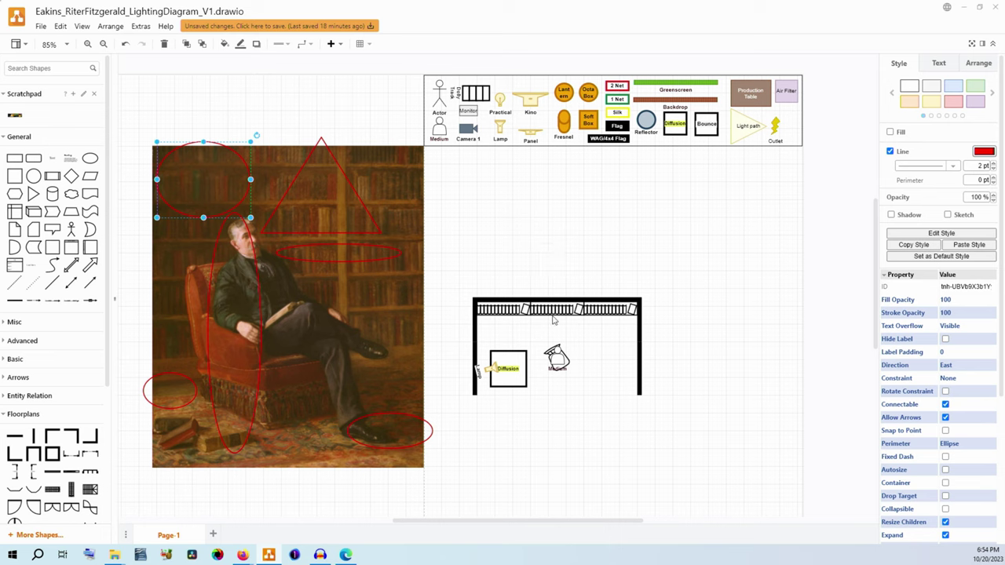
click(620, 138)
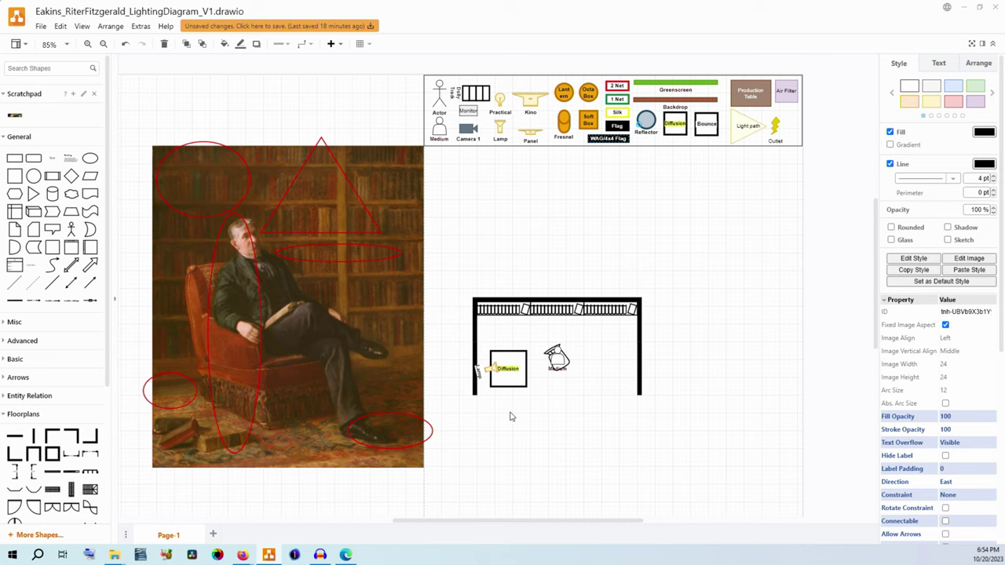
key(ctrl+v)
drag(616, 143, 514, 381)
- Nudge the Diffusion box and its lamp slightly down, then check the red ellipses on the painting
click(510, 369)
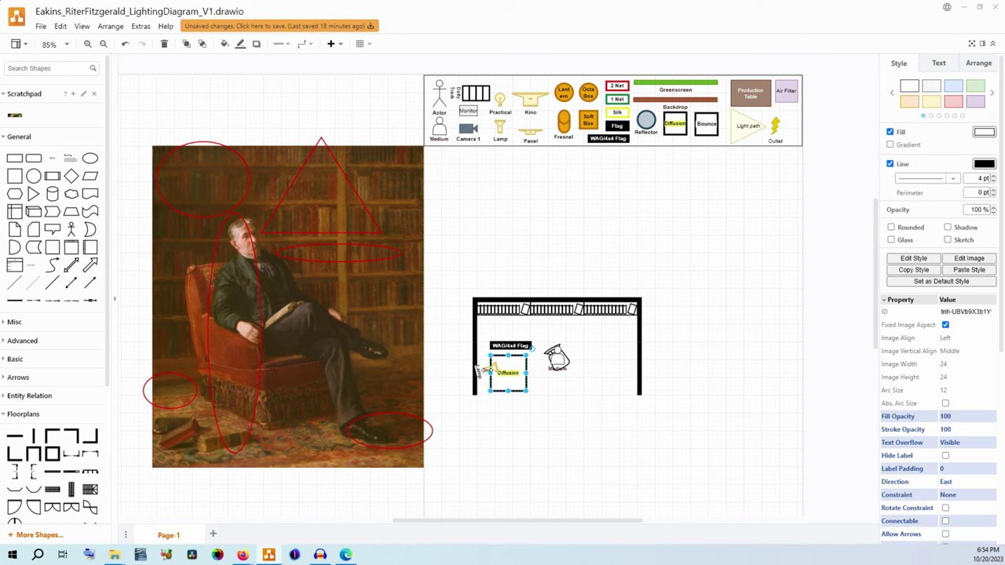
drag(482, 367, 481, 378)
click(520, 438)
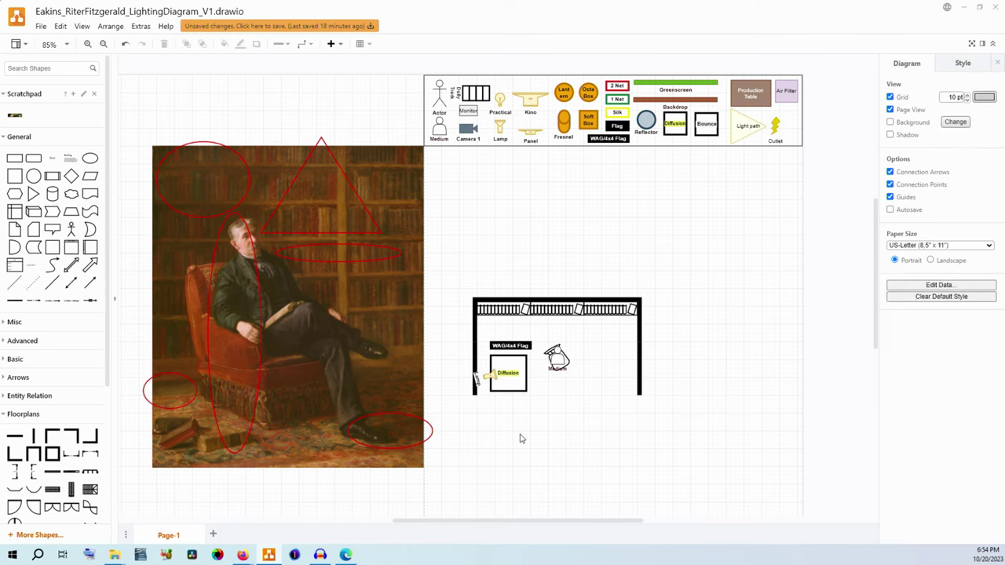
click(253, 444)
click(367, 429)
click(154, 487)
- Reposition the Diffusion box and tilt it at an angle
drag(514, 360, 477, 384)
click(483, 379)
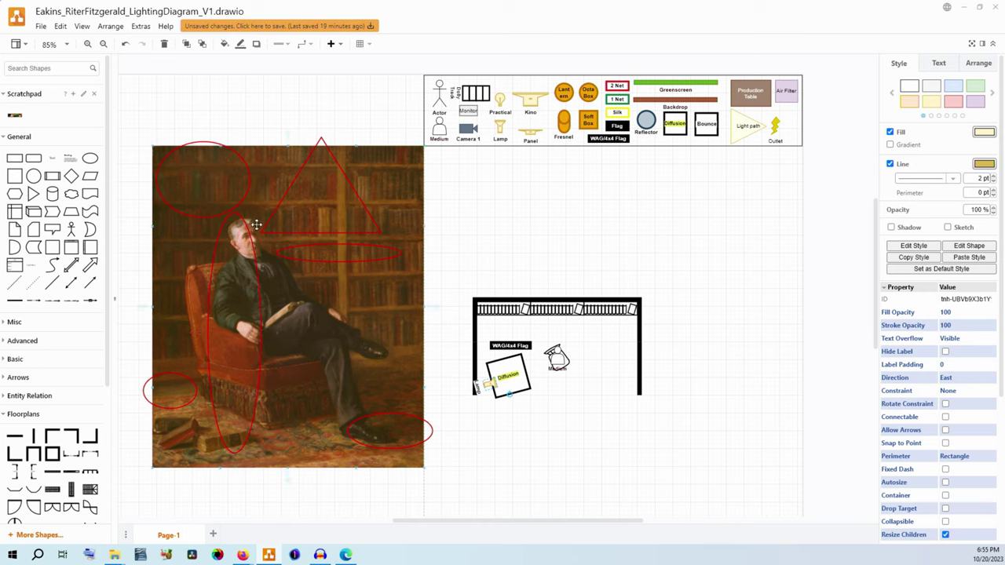
click(651, 324)
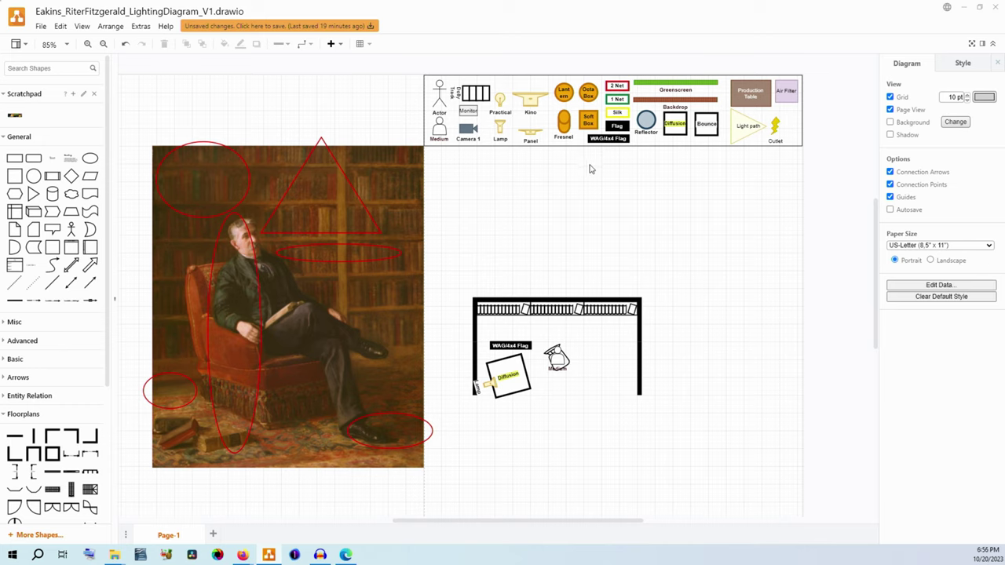
- Add a lamp labelled Lamp on the room's top wall, turned to face into the room
click(507, 137)
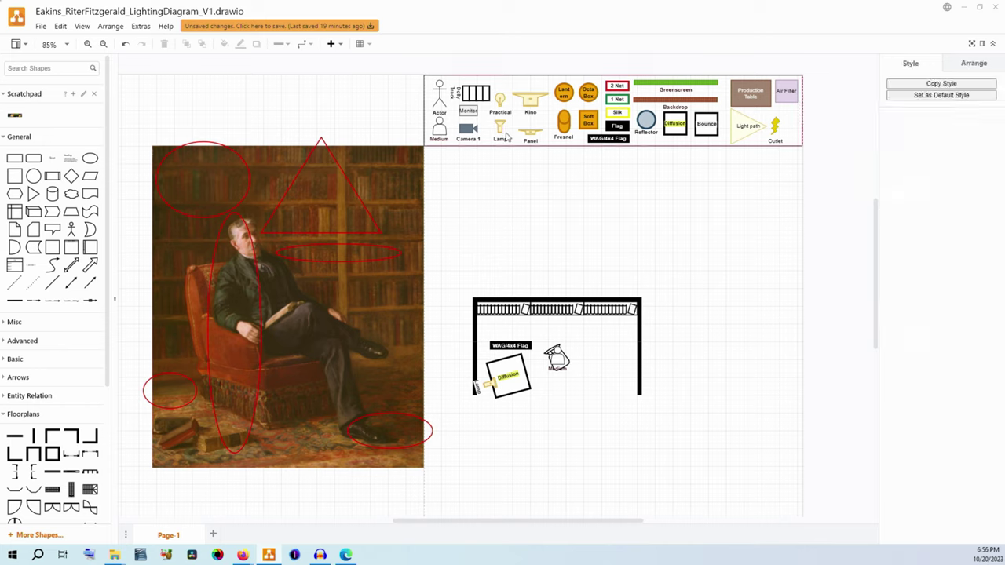
drag(506, 137, 562, 323)
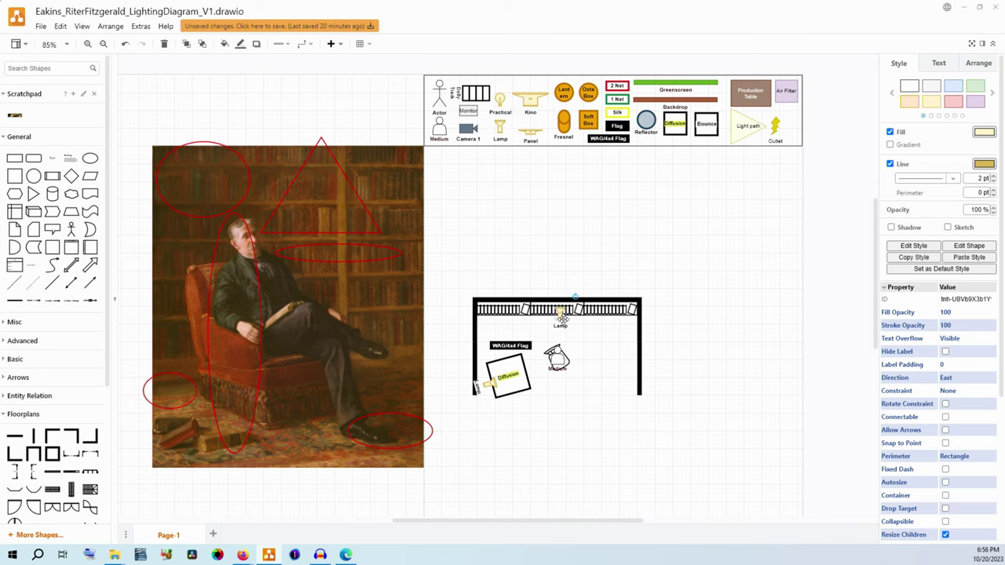
double_click(562, 327)
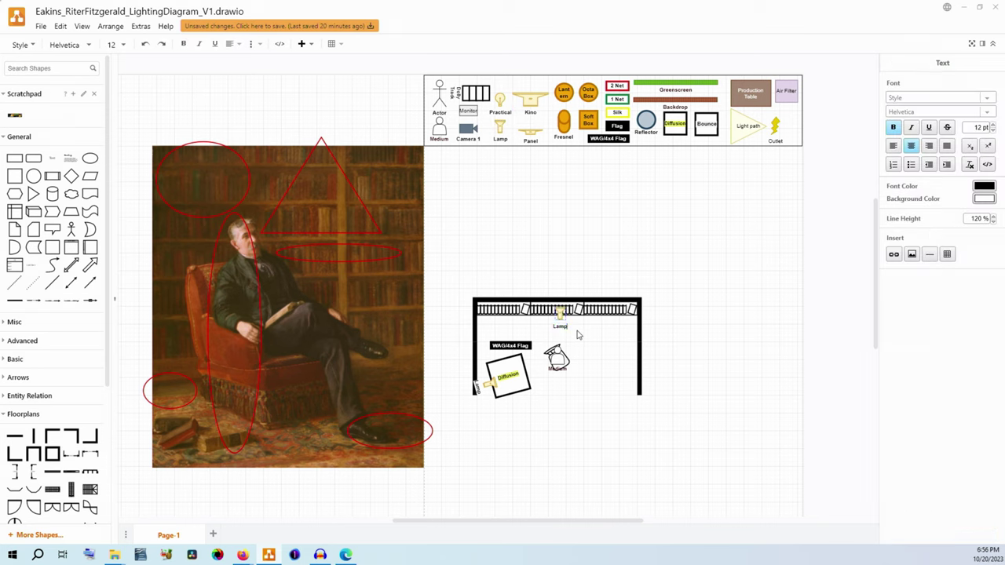
key(Escape)
drag(543, 303, 543, 328)
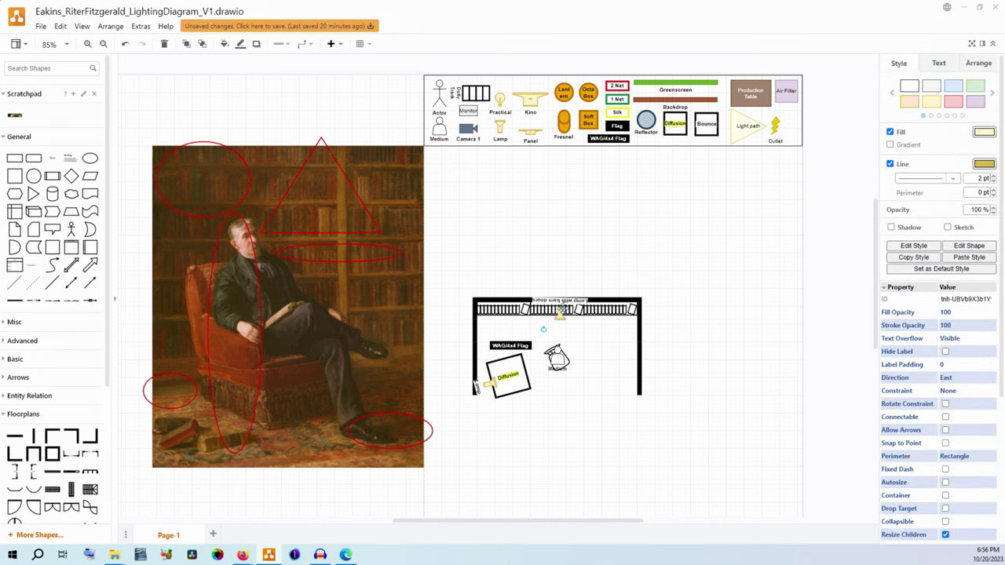
click(636, 275)
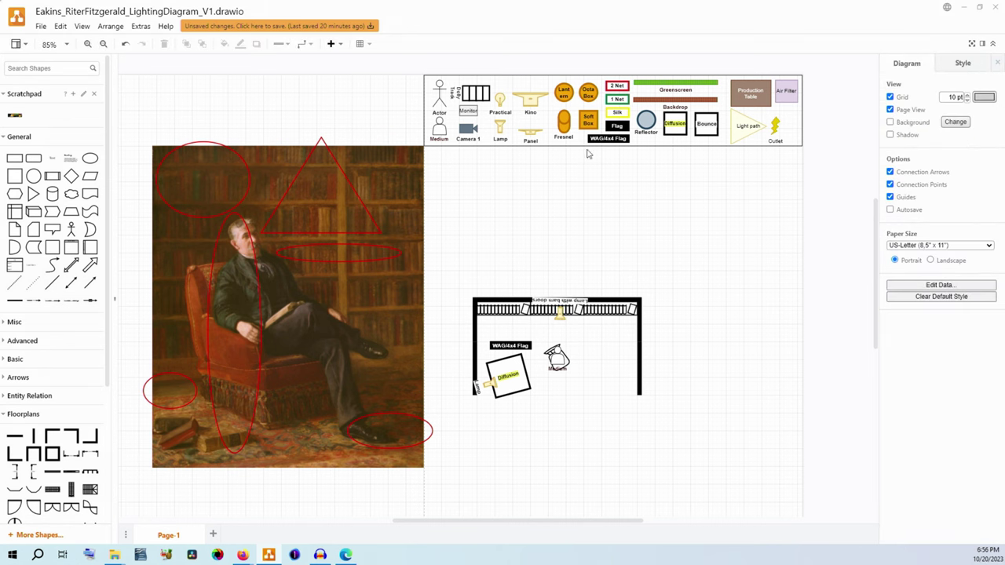
- Bring in a Light path cone from the lamp and adjust it to spread over the chair
click(739, 124)
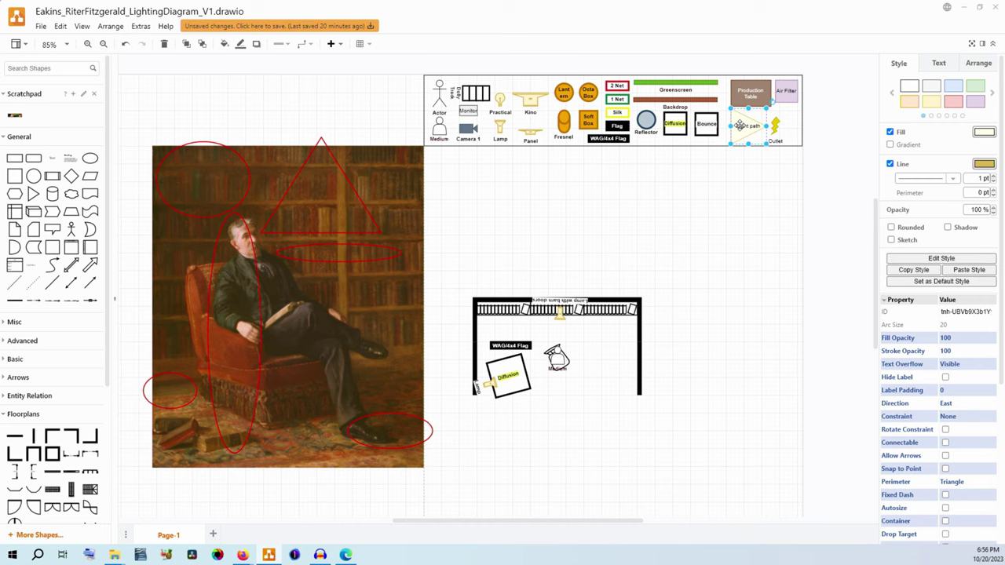
double_click(739, 126)
drag(740, 125, 587, 350)
right_click(570, 300)
click(621, 449)
right_click(528, 377)
click(565, 448)
key(Escape)
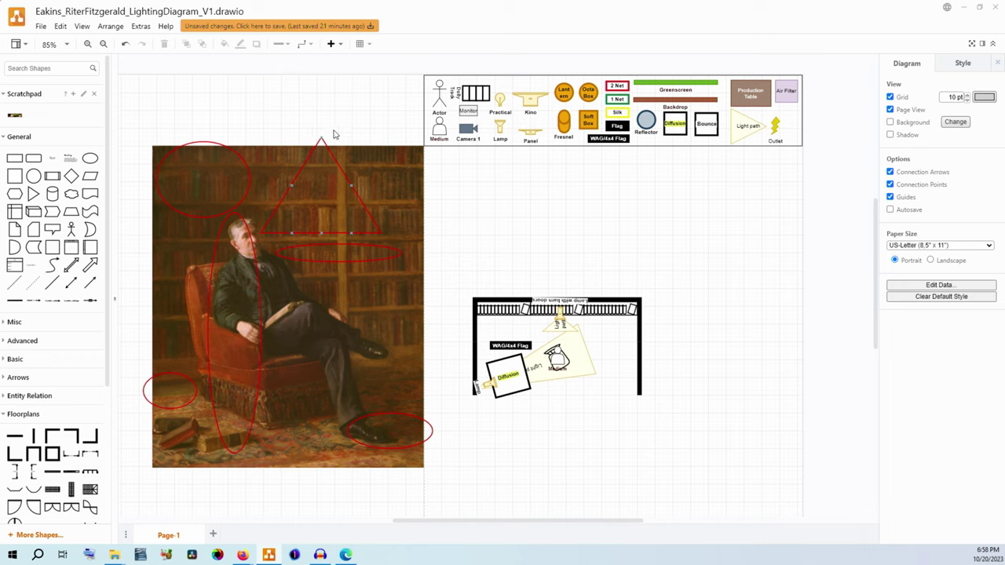
- Select the Eakins painting image on the canvas
click(304, 158)
- Zoom in, draw a narrow red ellipse over the lit side of the sitter's face, then zoom back out
click(88, 43)
click(88, 43)
click(88, 43)
click(88, 43)
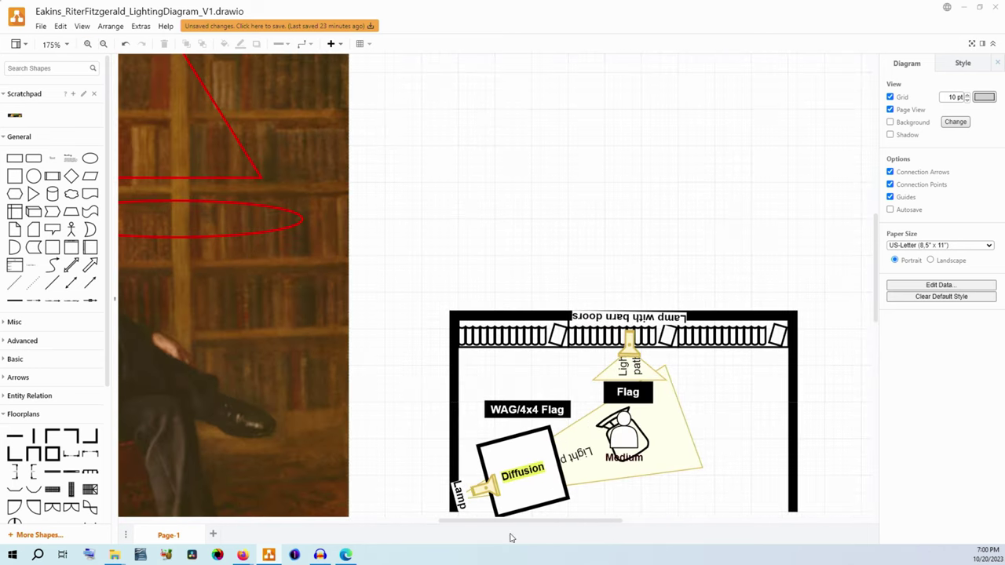
drag(510, 520, 413, 520)
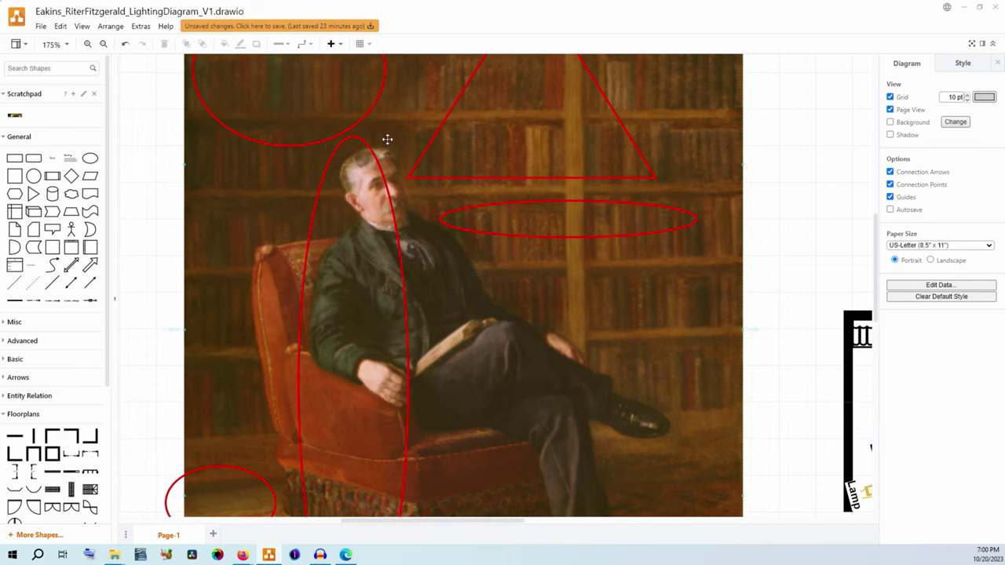
click(91, 159)
drag(495, 247, 401, 173)
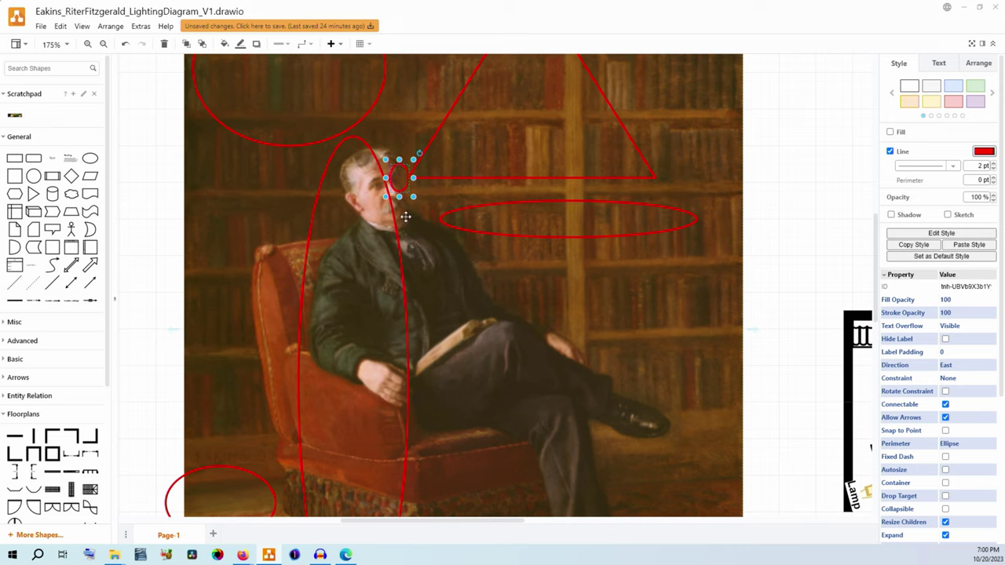
drag(400, 193, 406, 225)
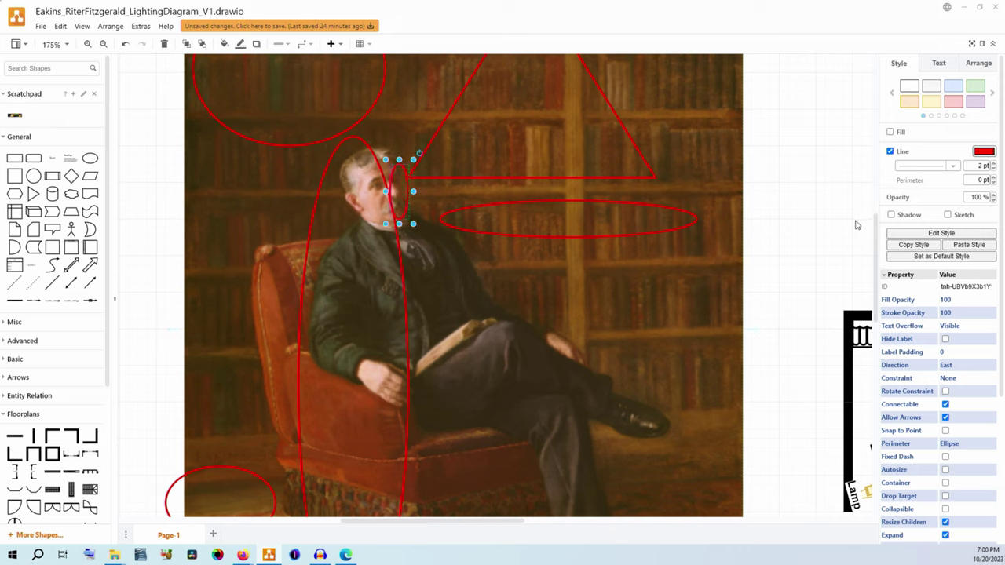
click(103, 44)
click(103, 44)
click(103, 44)
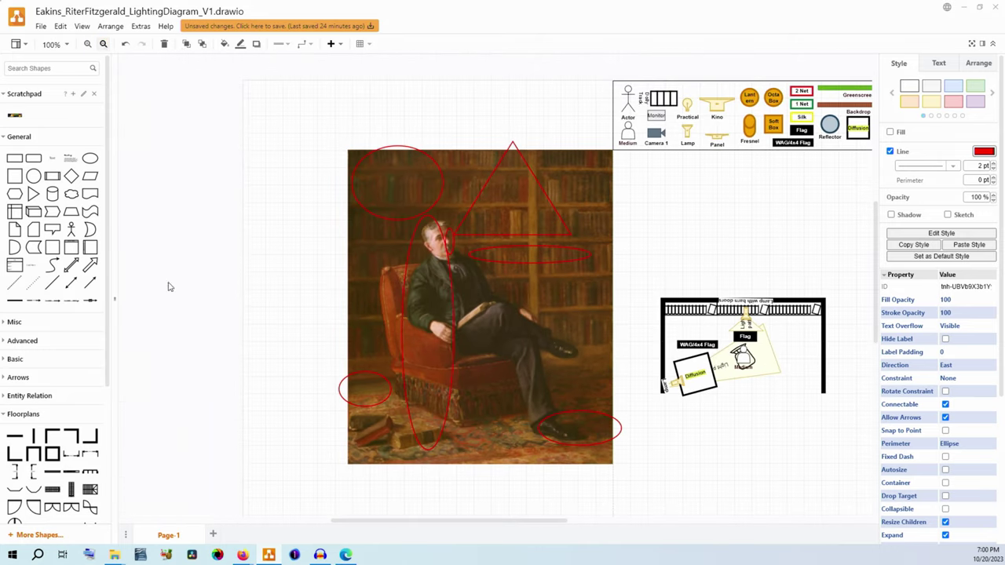
drag(388, 522, 441, 522)
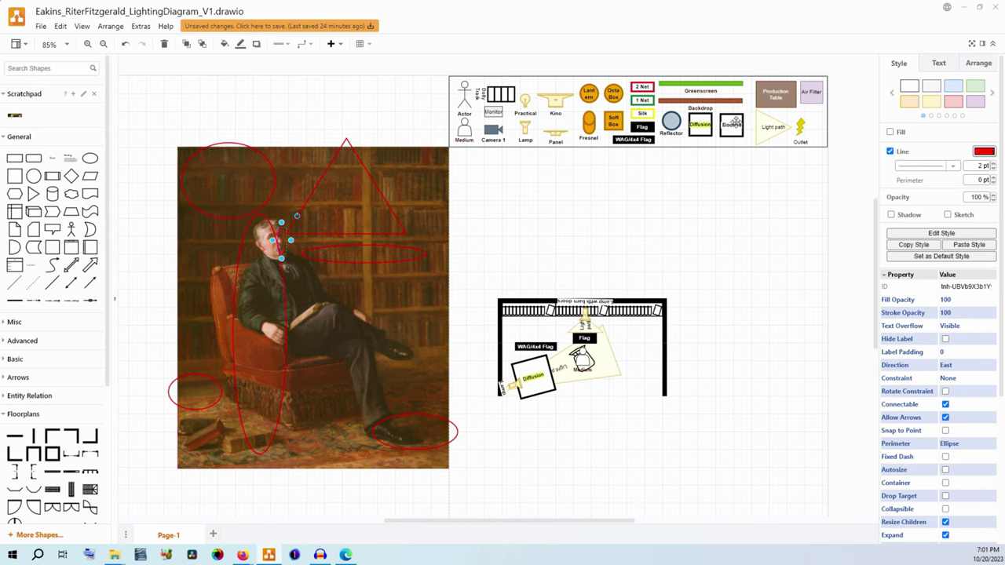
- Place a Bounce board on the room's right side with a Light path angled toward it
click(734, 123)
drag(735, 123, 634, 349)
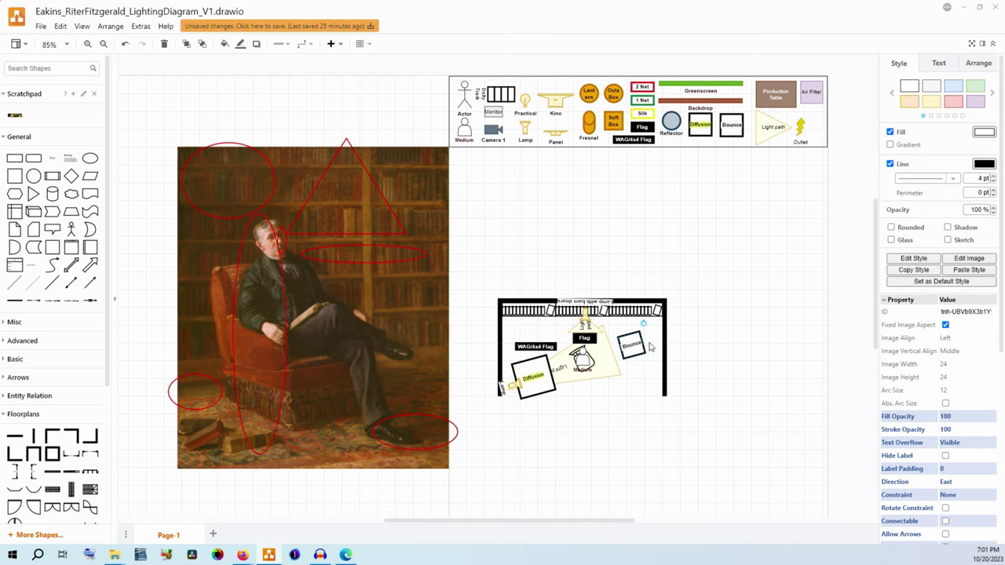
click(770, 127)
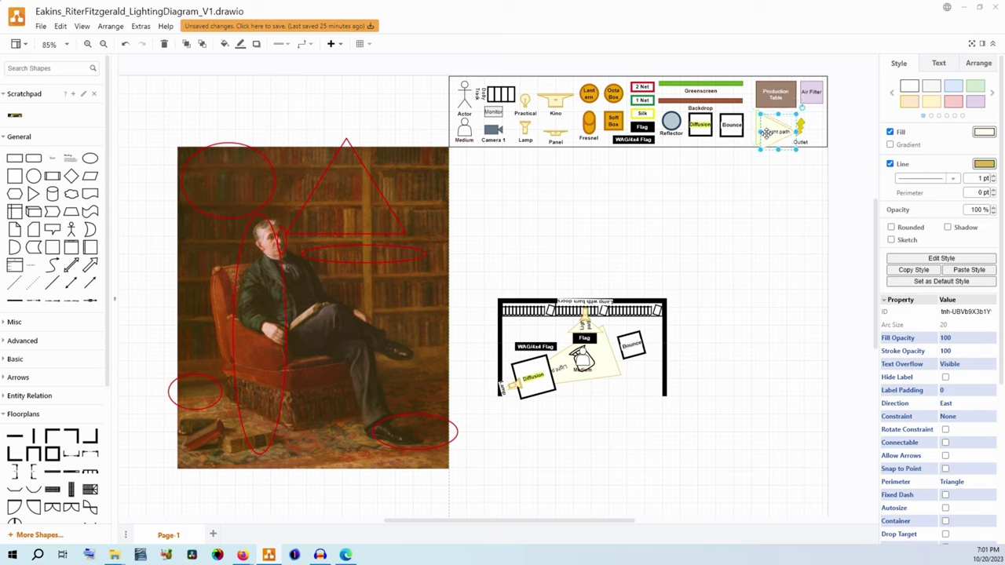
drag(770, 127, 588, 352)
key(Escape)
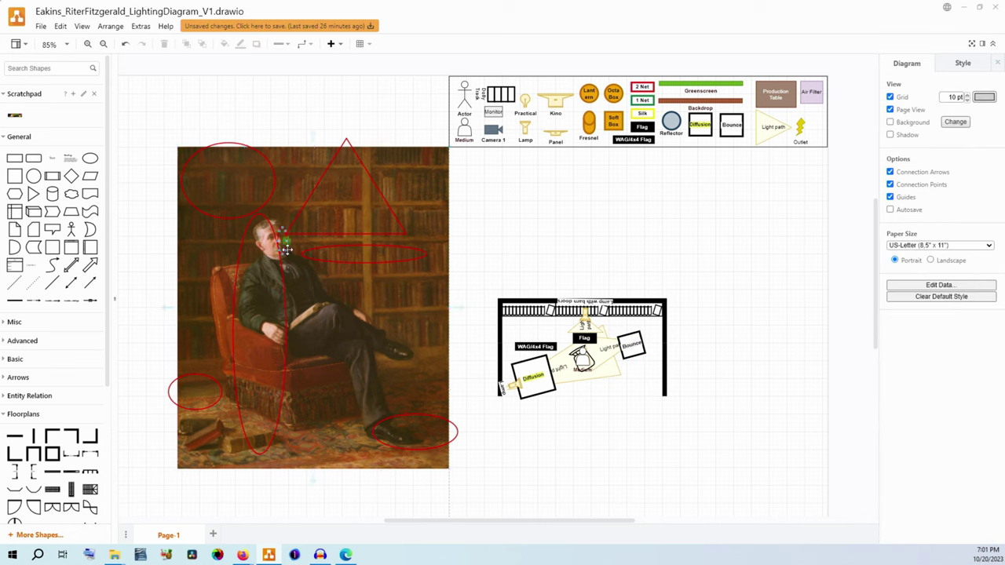
- Nudge the Bounce board into its final spot on the right side of the room
drag(630, 347, 632, 352)
click(678, 348)
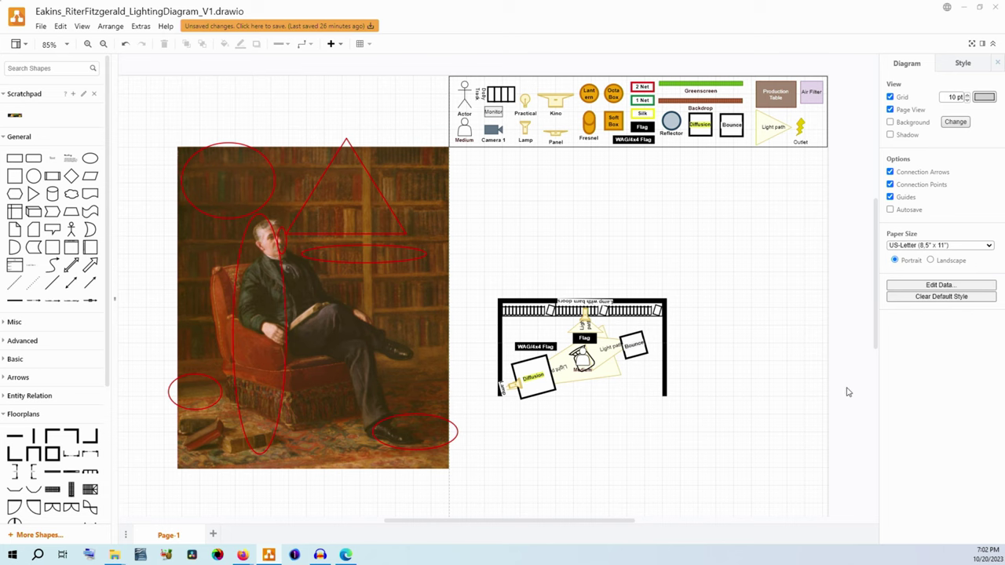
scroll(706, 236, down, 1)
click(587, 67)
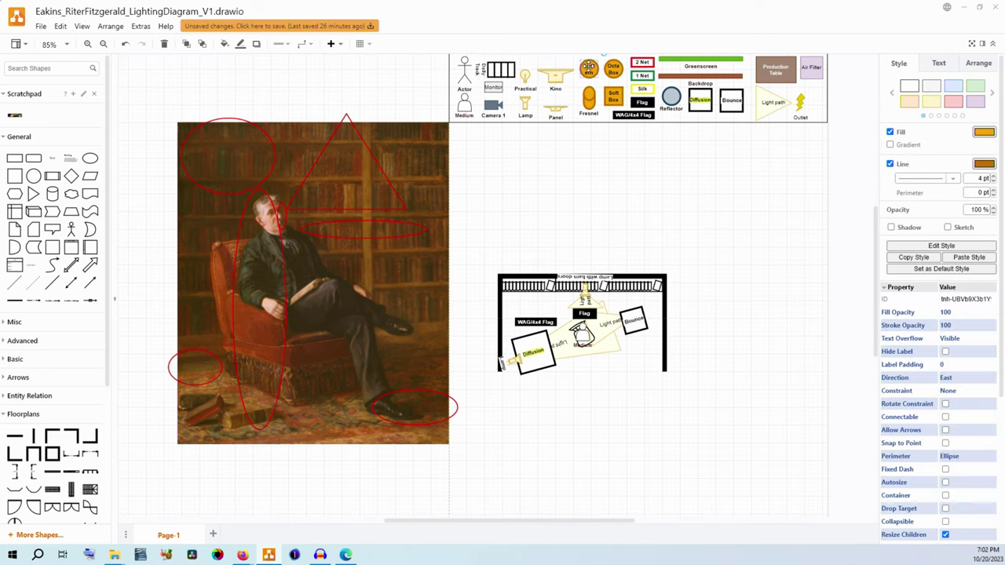
- Drop an orange Lantern copy just below the floor plan's front edge
drag(588, 67, 557, 374)
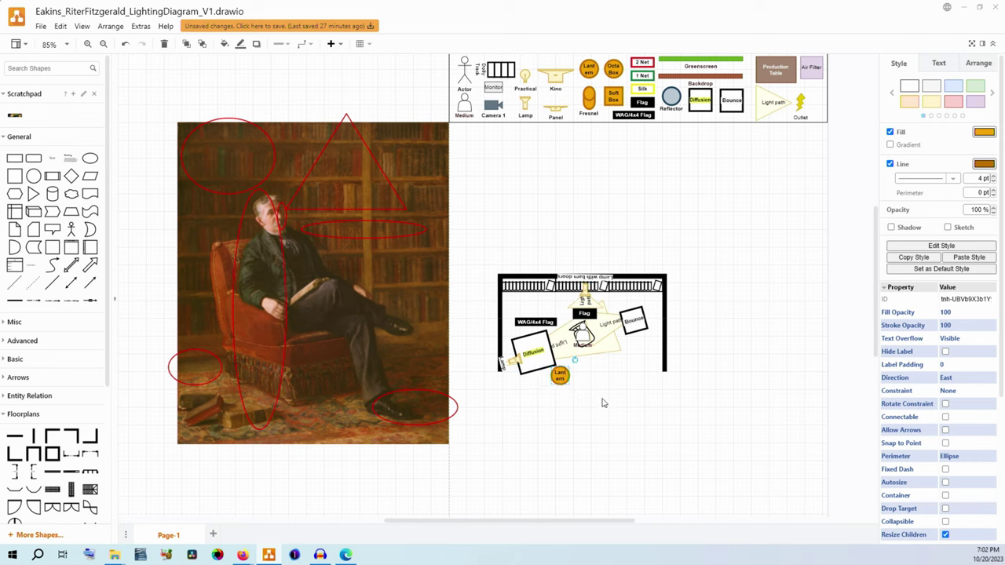
drag(559, 378, 558, 382)
mouse_move(560, 375)
mouse_down()
mouse_move(600, 380)
mouse_move(574, 376)
mouse_up()
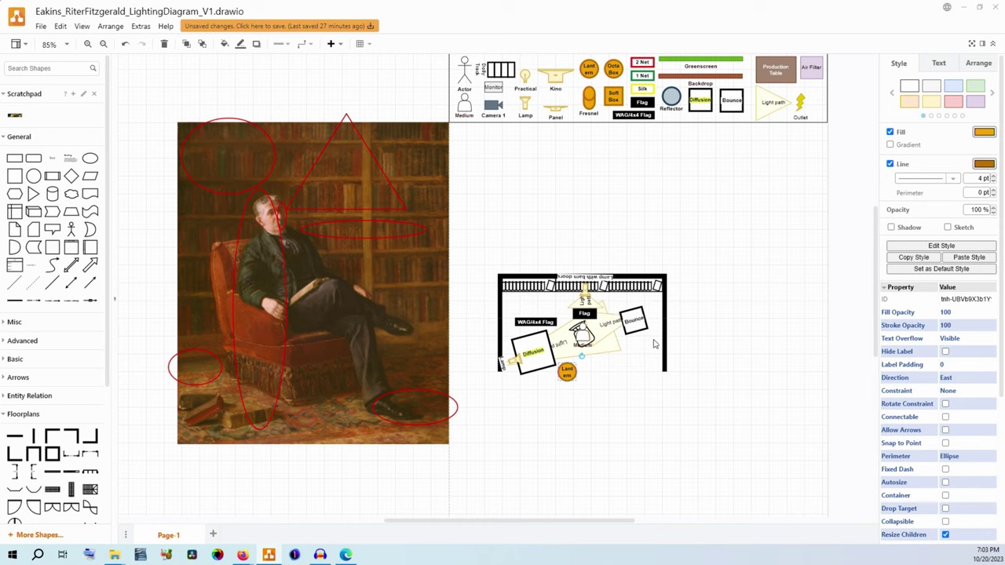
click(654, 344)
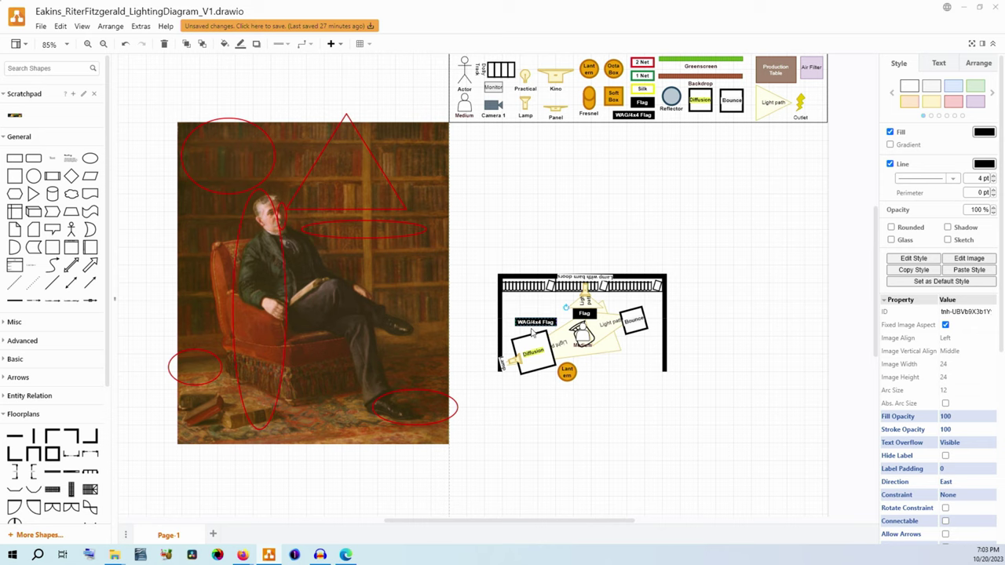
- Reposition the WAG/4x4 Flag label and settle the Lantern just under the Diffusion box
drag(532, 330, 534, 322)
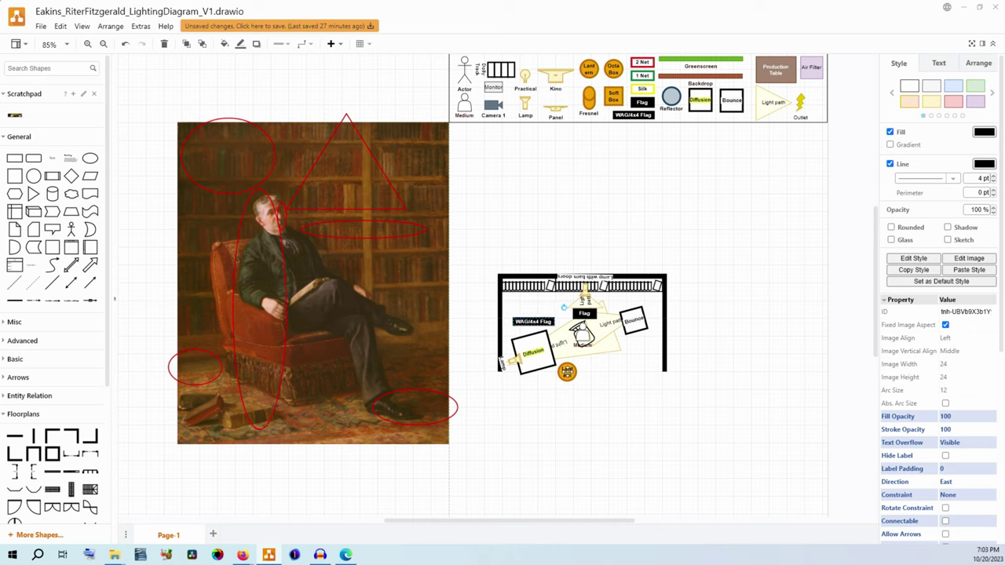
click(567, 372)
drag(567, 372, 528, 304)
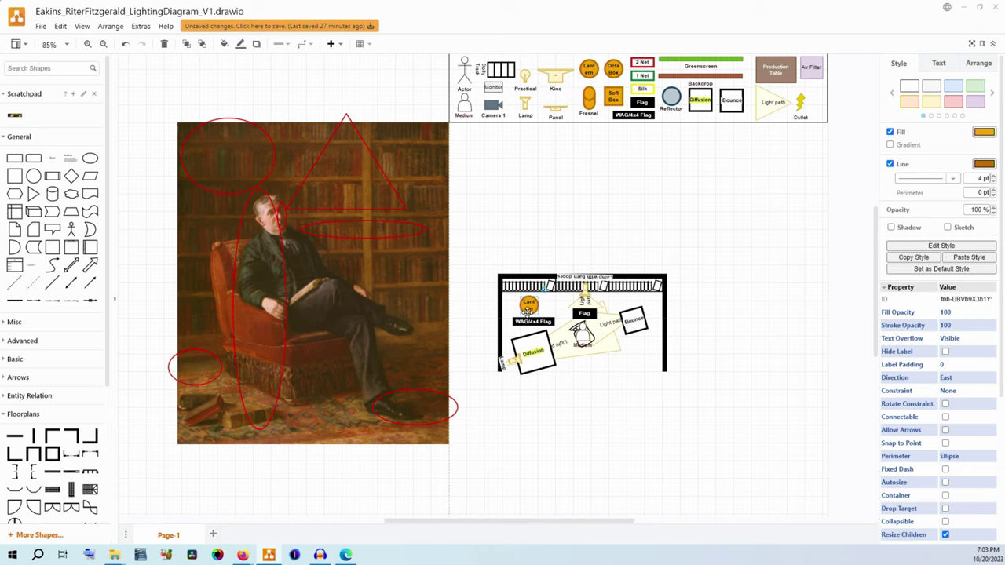
key(ctrl+z)
click(574, 421)
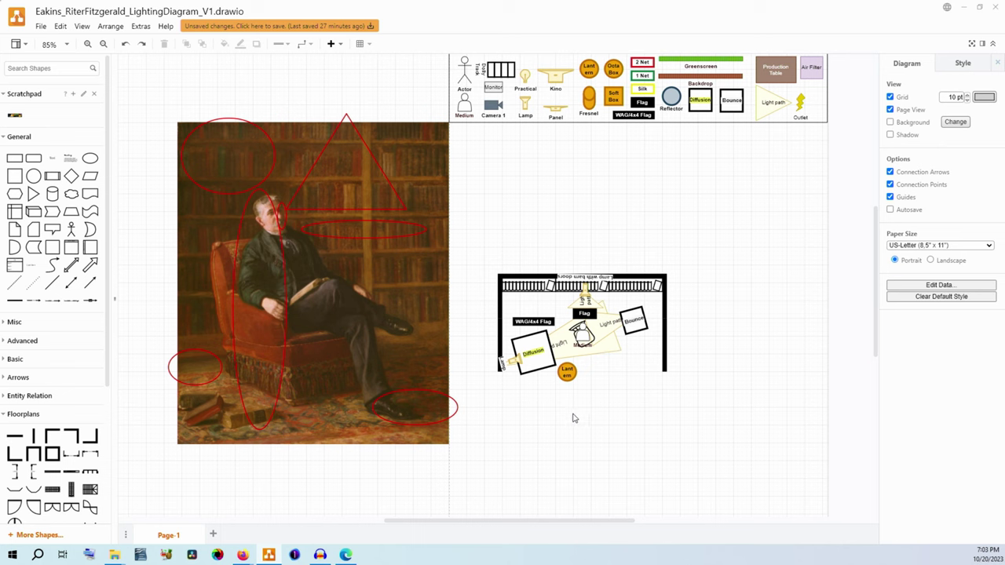
drag(568, 372, 565, 375)
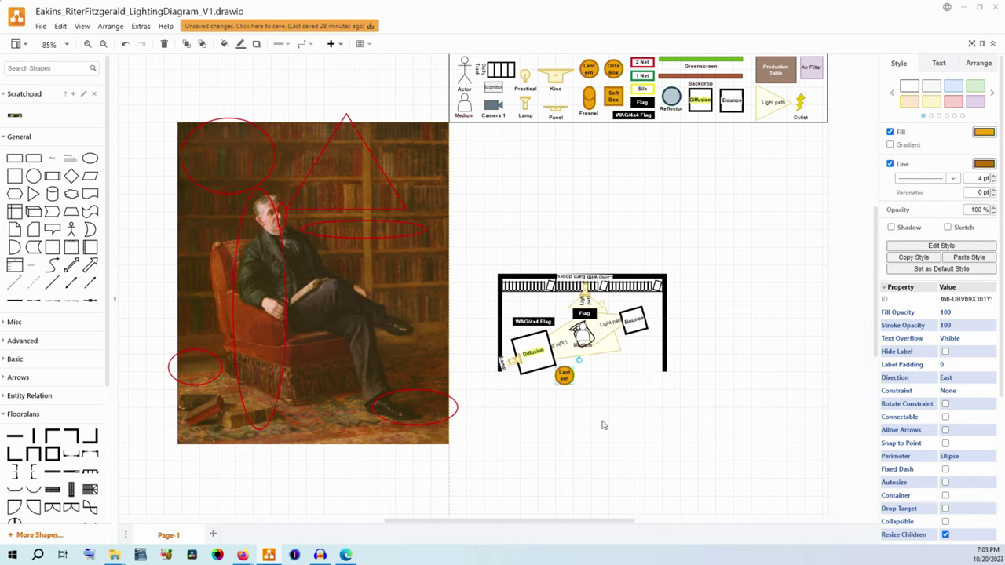
drag(561, 381, 555, 382)
- Place a Camera 1 icon below the orange Lantern, centred under the floor plan
click(492, 108)
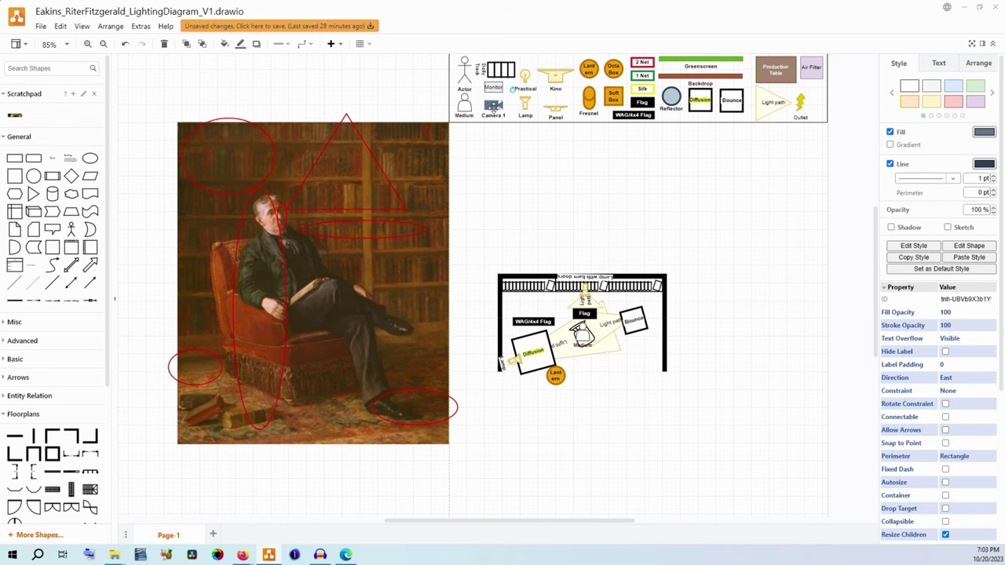
mouse_move(493, 107)
mouse_down()
mouse_move(564, 377)
mouse_move(603, 378)
mouse_move(567, 376)
mouse_up()
click(329, 236)
mouse_move(585, 396)
mouse_down()
mouse_move(617, 395)
mouse_move(582, 380)
mouse_move(608, 376)
mouse_move(598, 374)
mouse_move(577, 399)
mouse_up()
click(668, 452)
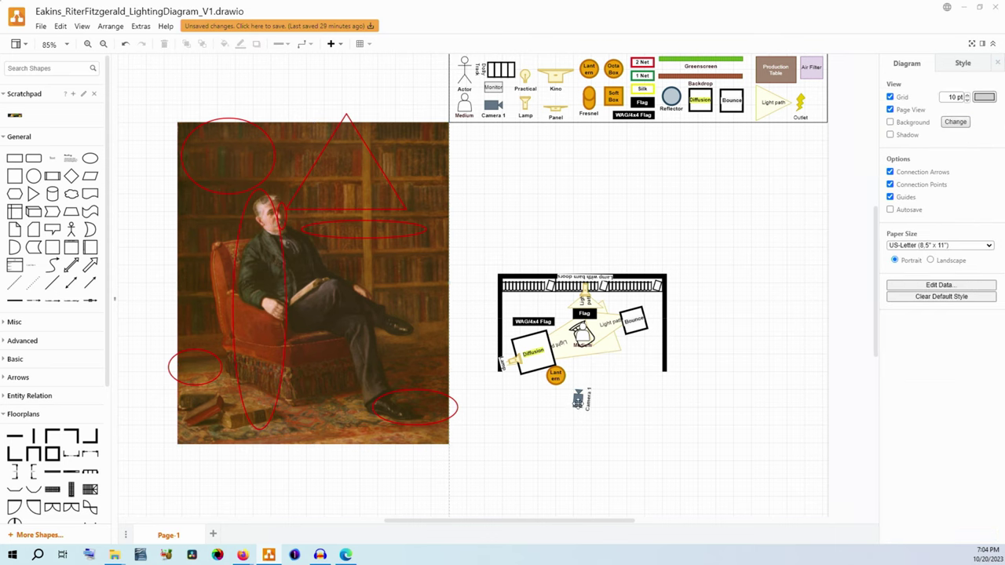
drag(577, 401, 576, 401)
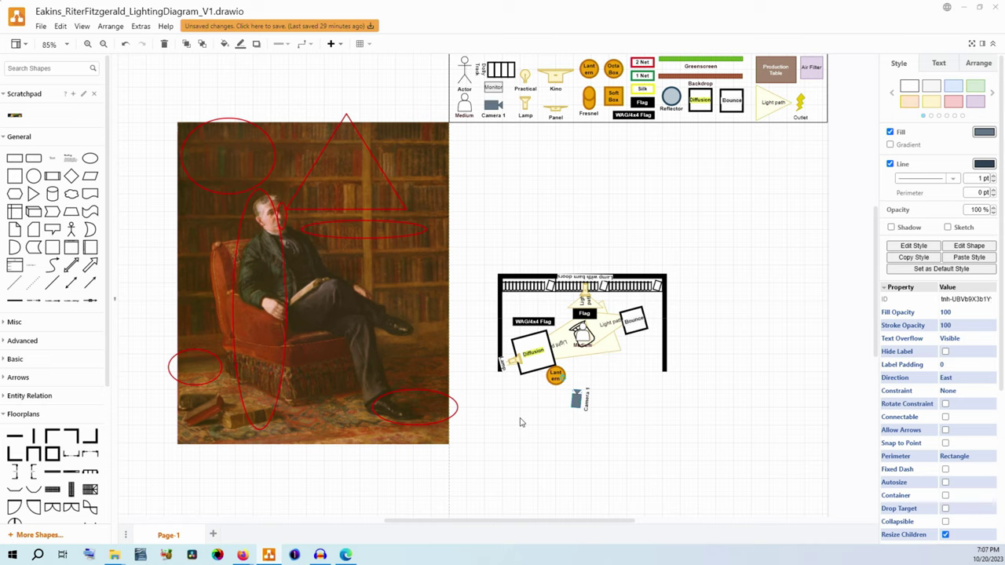
click(520, 344)
drag(533, 358, 460, 378)
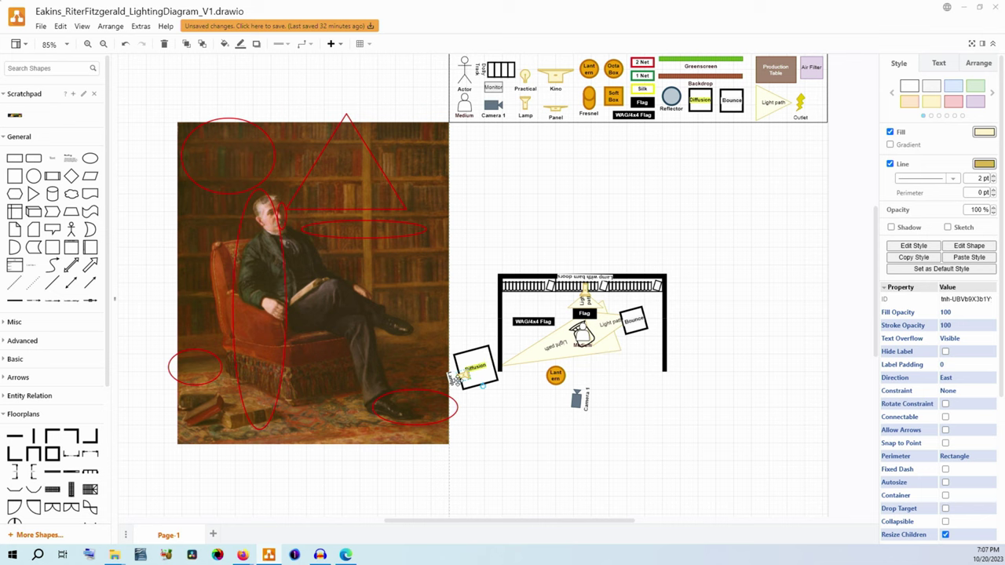
click(496, 363)
click(496, 363)
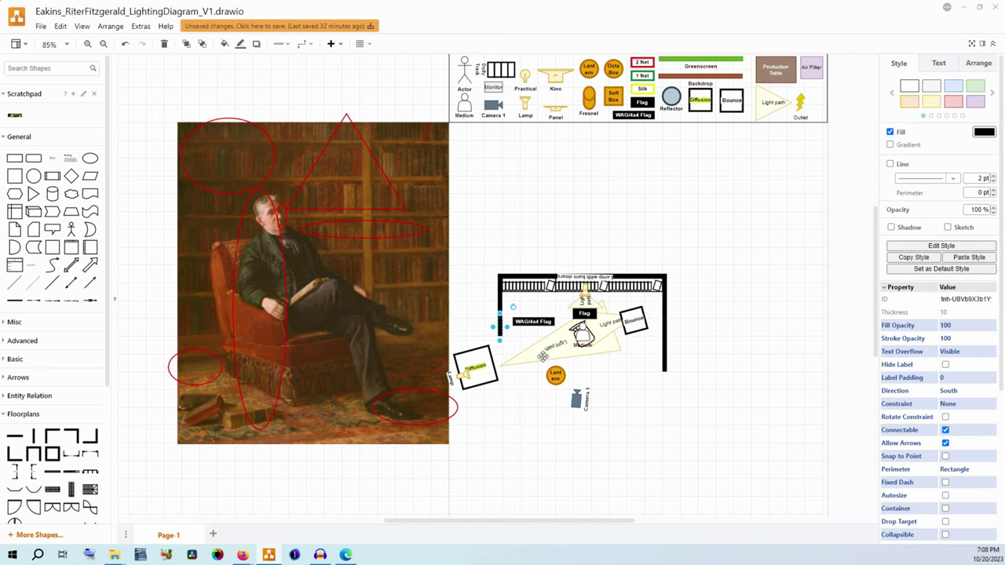
click(522, 321)
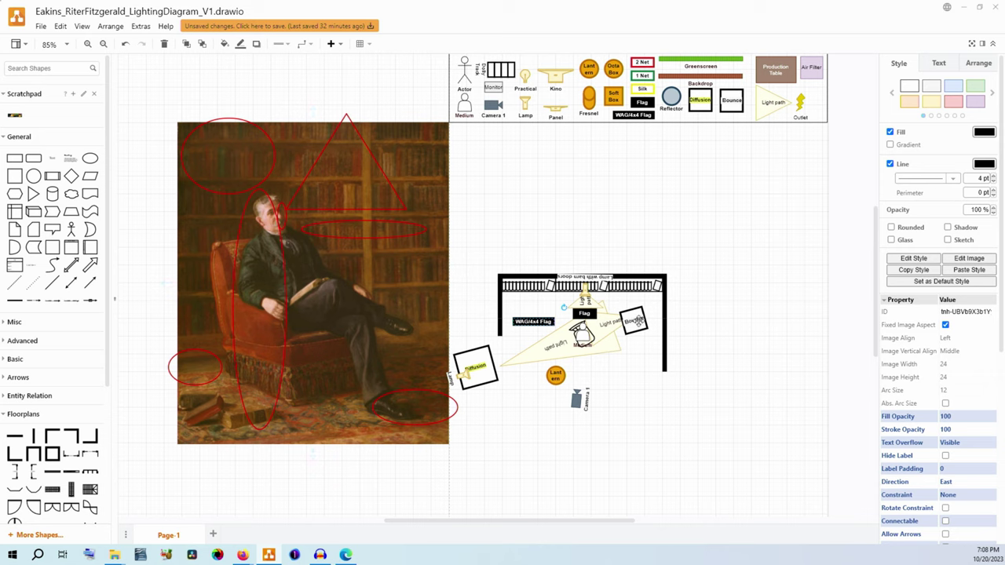
click(637, 320)
- Duplicate the entire floor plan and place the copy above the original
key(ctrl+a)
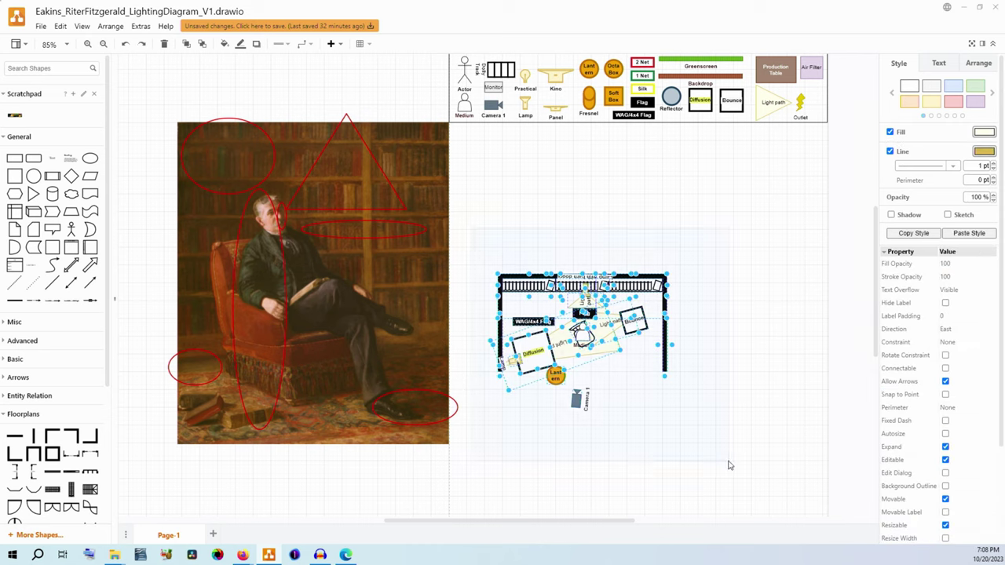
drag(666, 333, 658, 210)
click(693, 335)
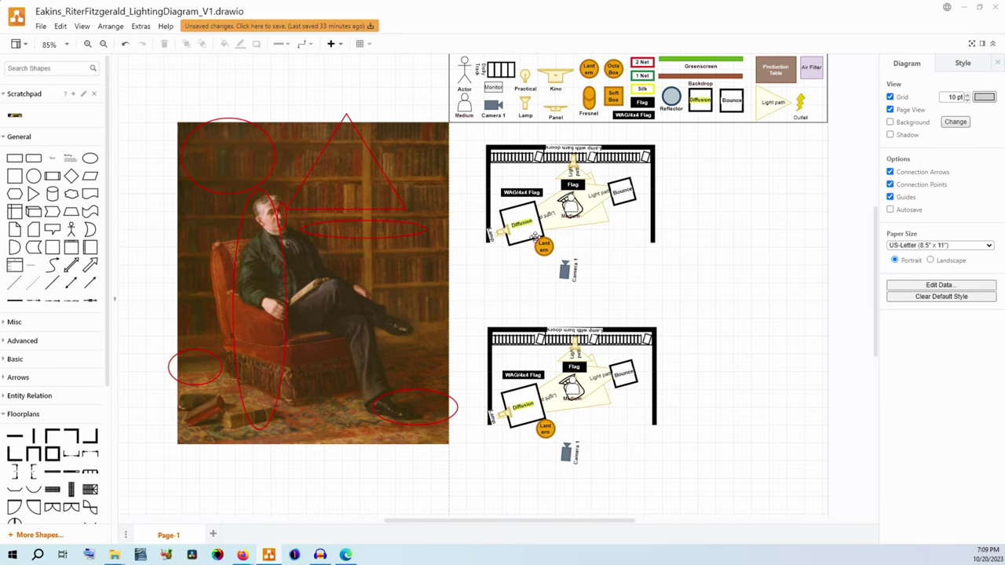
- In the upper copy, replace the Diffusion box with an Octa Box and delete the WAG/4x4 Flag label
click(506, 222)
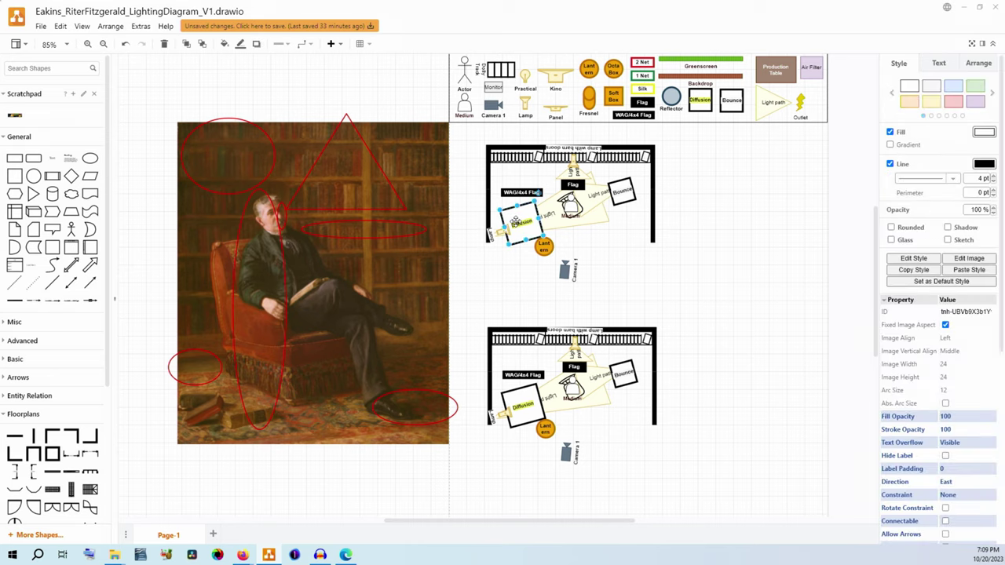
key(Delete)
click(502, 233)
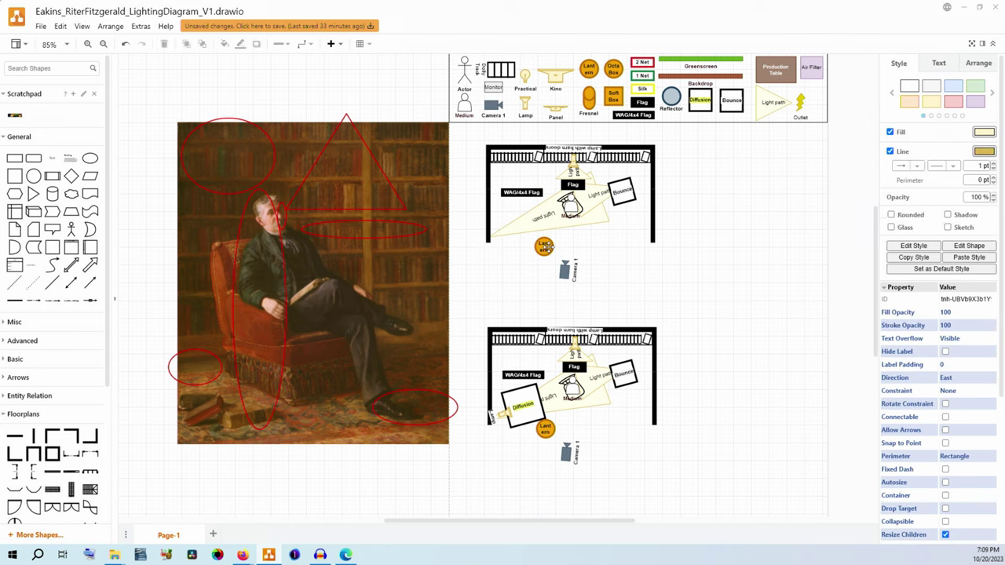
key(Delete)
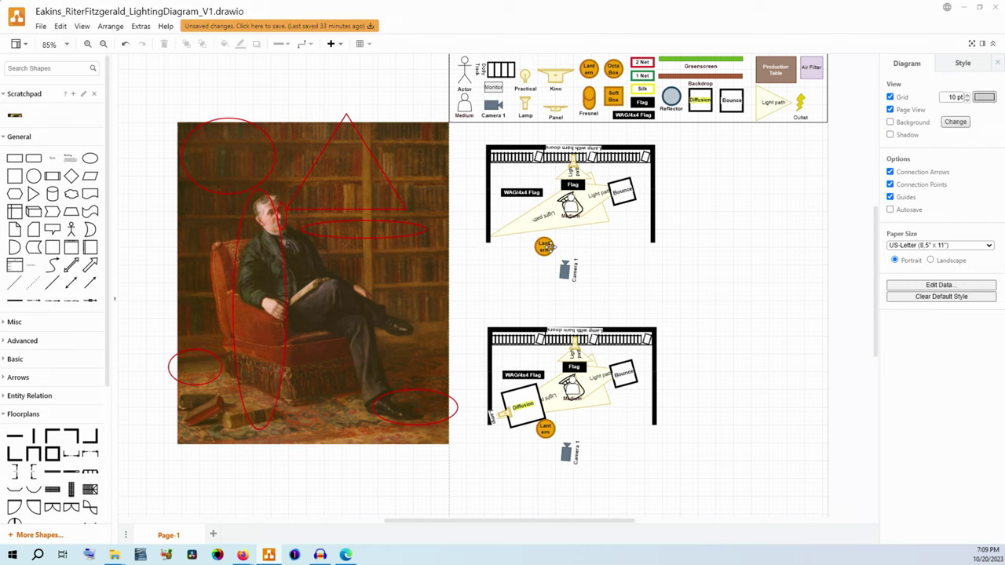
key(ctrl+z)
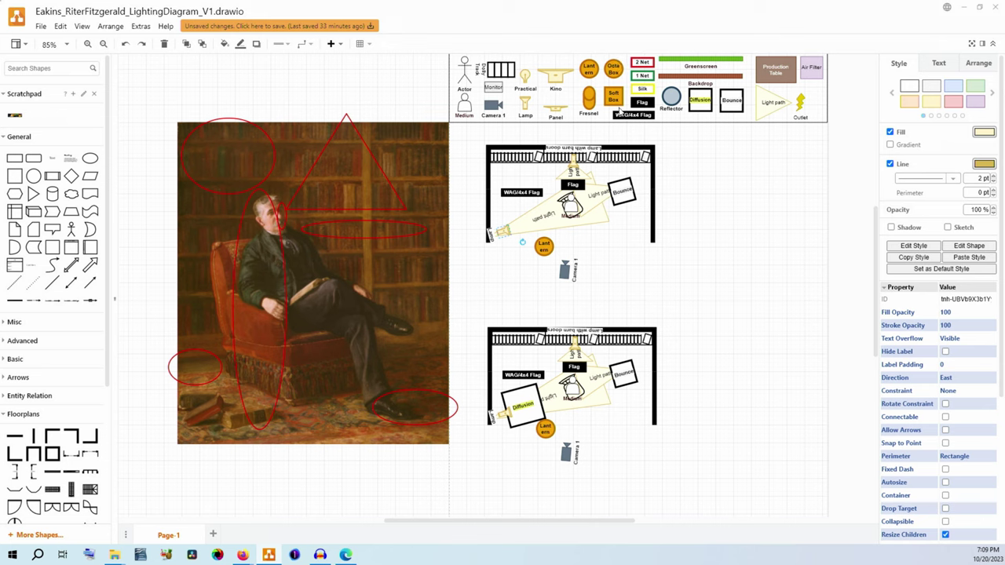
click(613, 68)
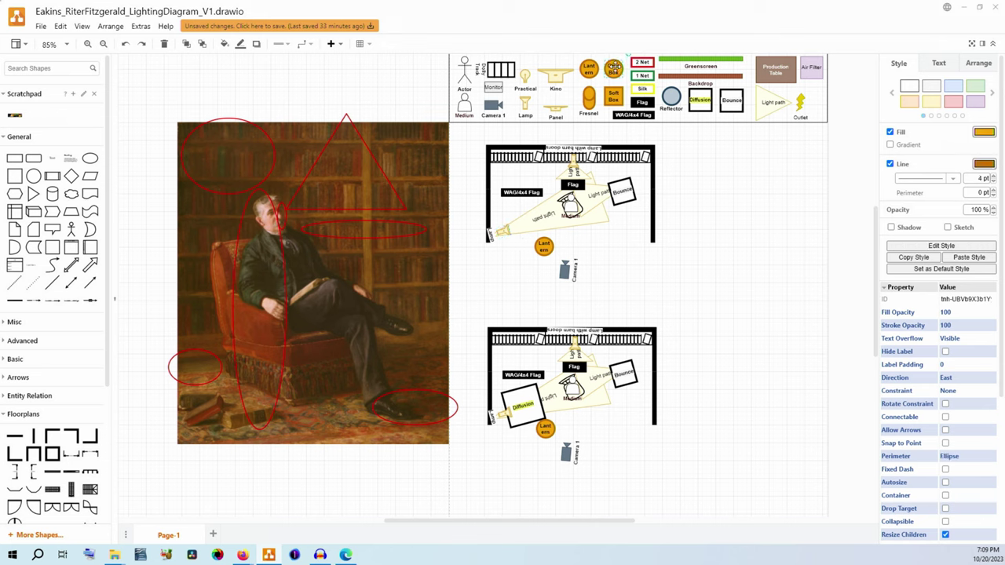
drag(613, 69, 518, 226)
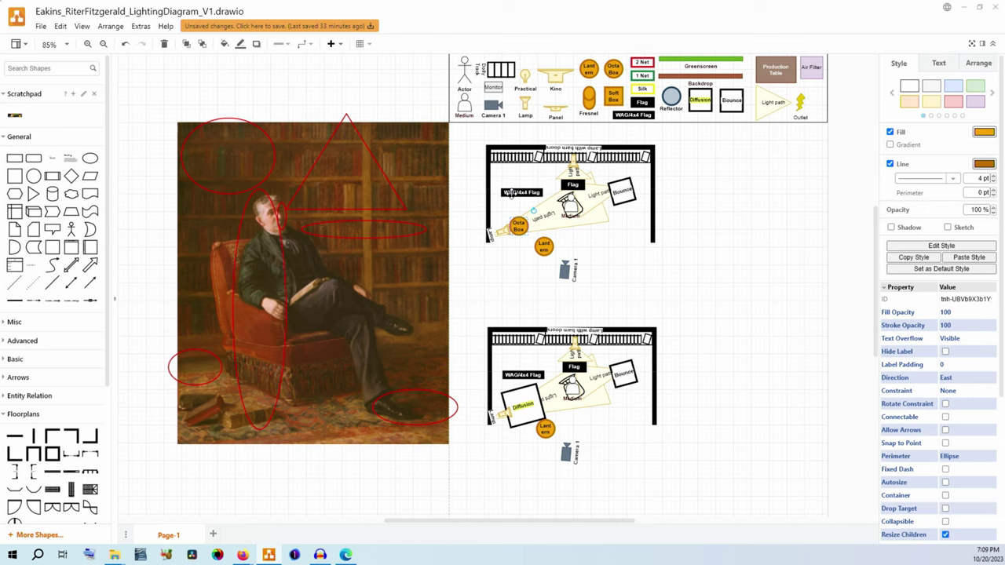
click(510, 193)
key(Delete)
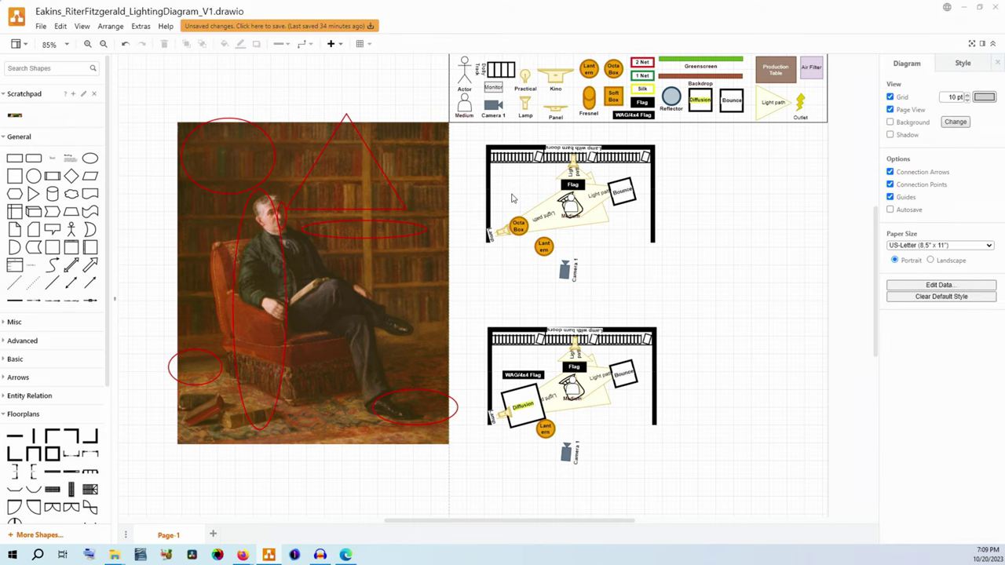
- Nudge the upper plan's Lantern left, then delete its Flag and barn-door lamp label
click(625, 187)
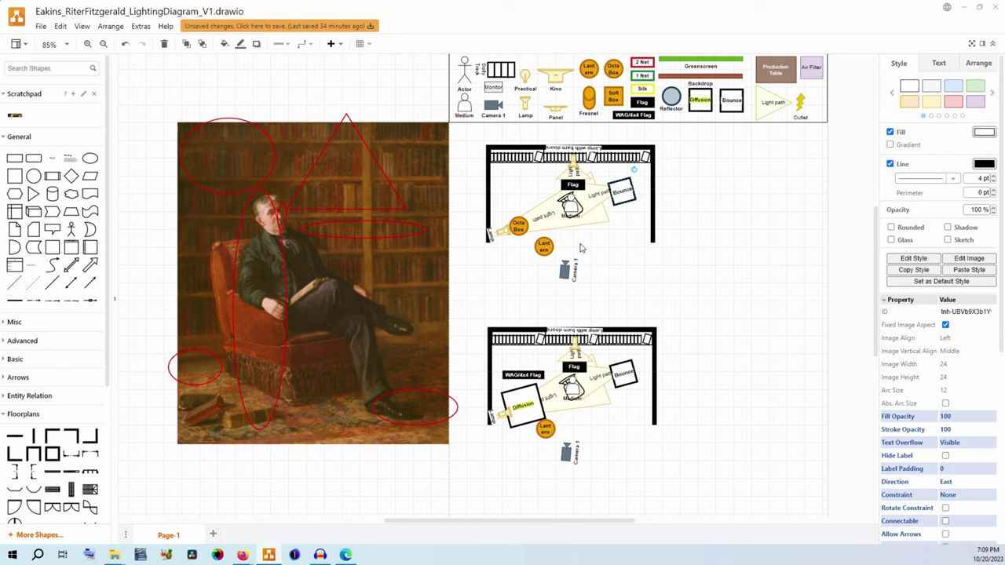
mouse_move(547, 246)
mouse_down()
mouse_move(549, 235)
mouse_move(539, 245)
mouse_up()
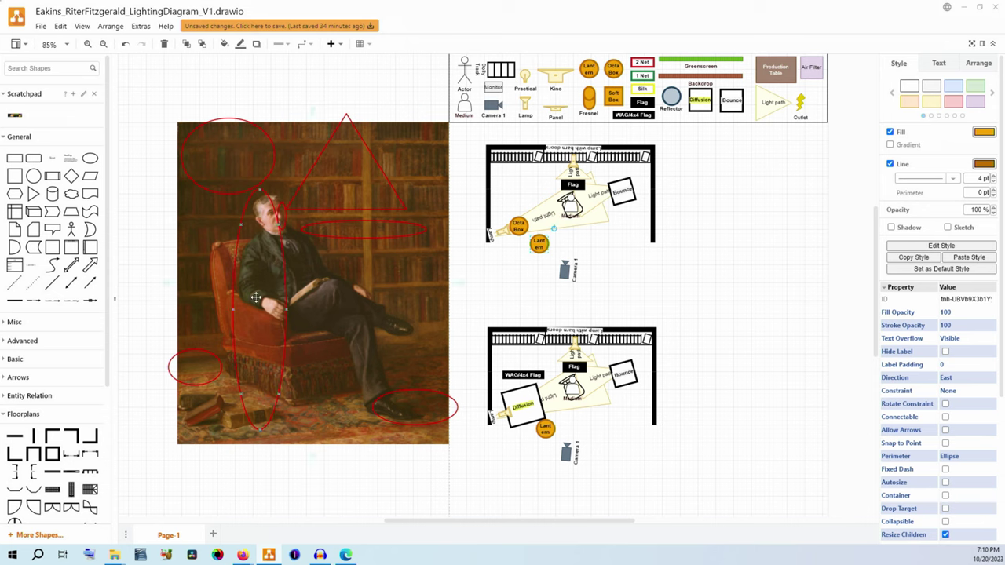
click(315, 228)
click(315, 228)
click(577, 184)
key(Delete)
click(612, 182)
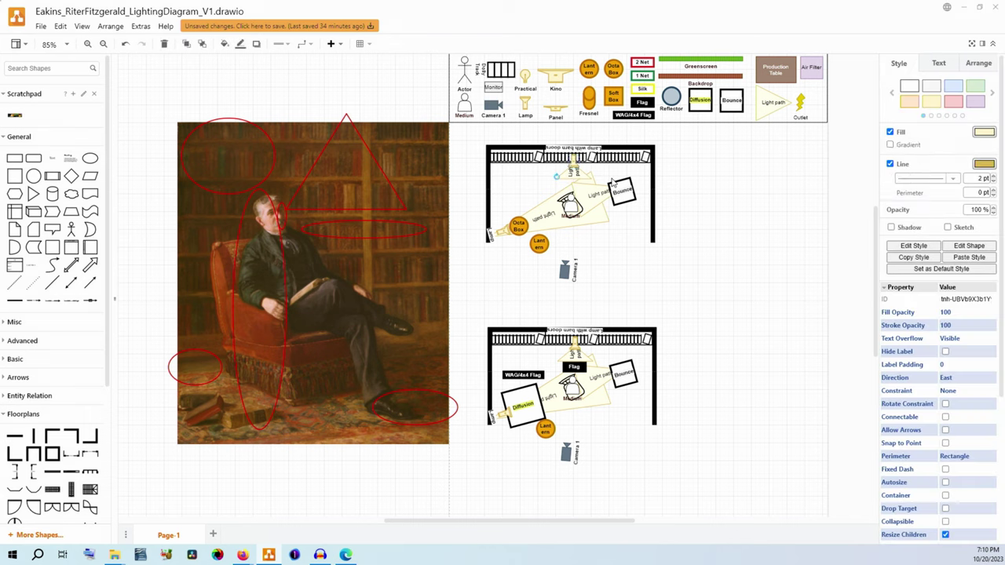
key(Delete)
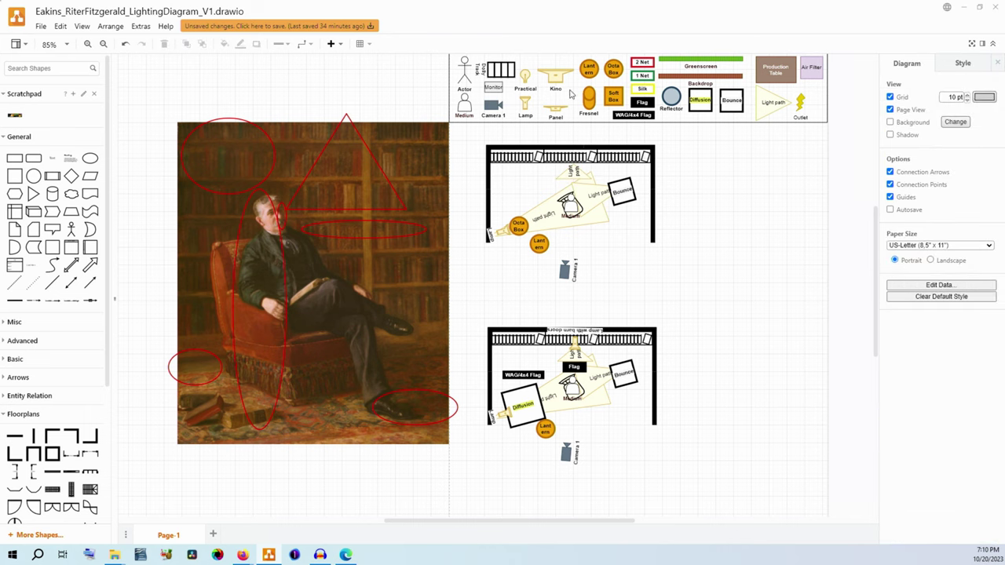
- Add a Practical lamp against the upper plan's top wall
click(525, 77)
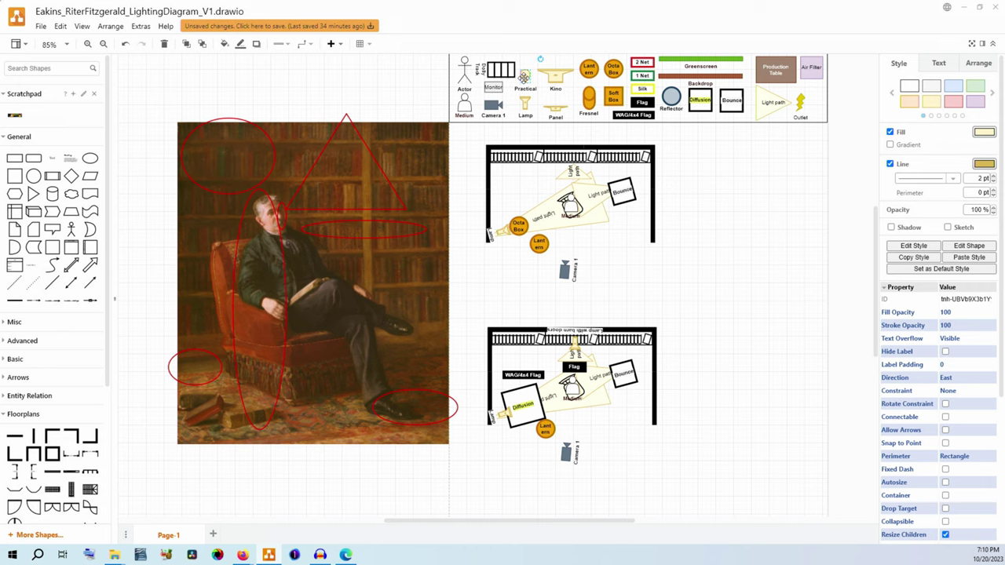
drag(524, 78, 518, 208)
drag(553, 168, 574, 159)
click(346, 119)
click(322, 106)
click(346, 118)
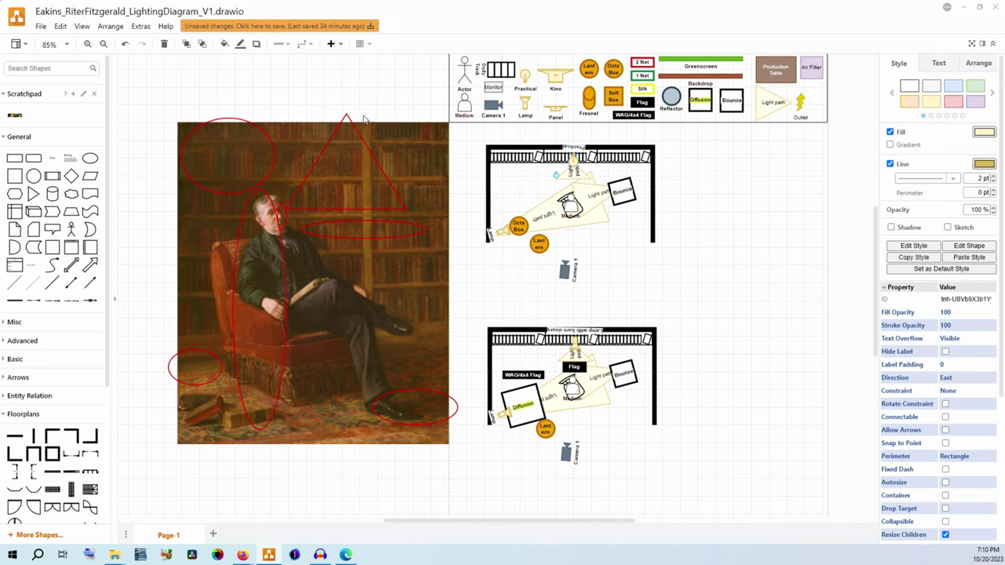